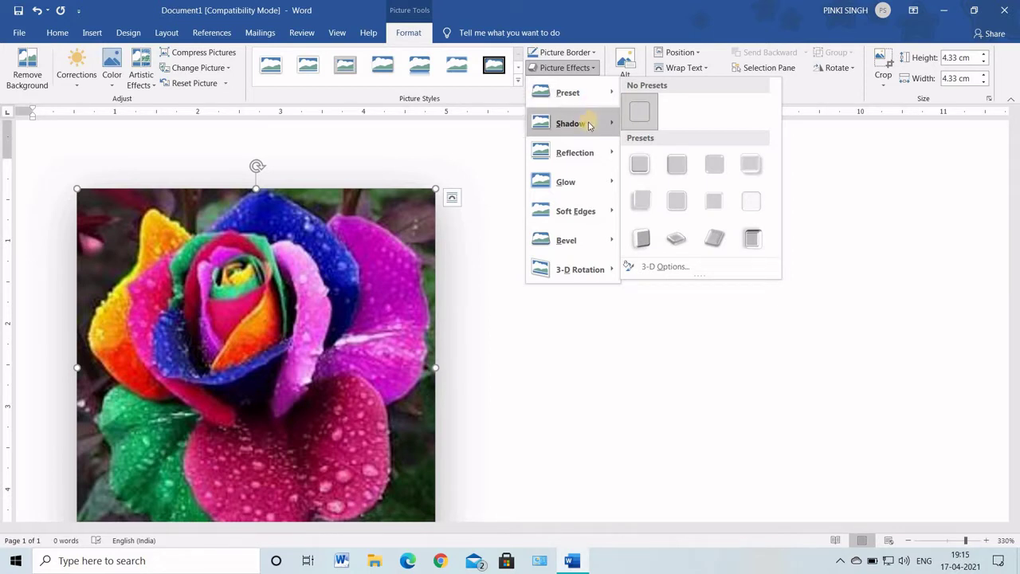
Apply the Offset: Top outer shadow to the rose picture and replace it with the upper-right perspective shadow
mouse_move(590, 125)
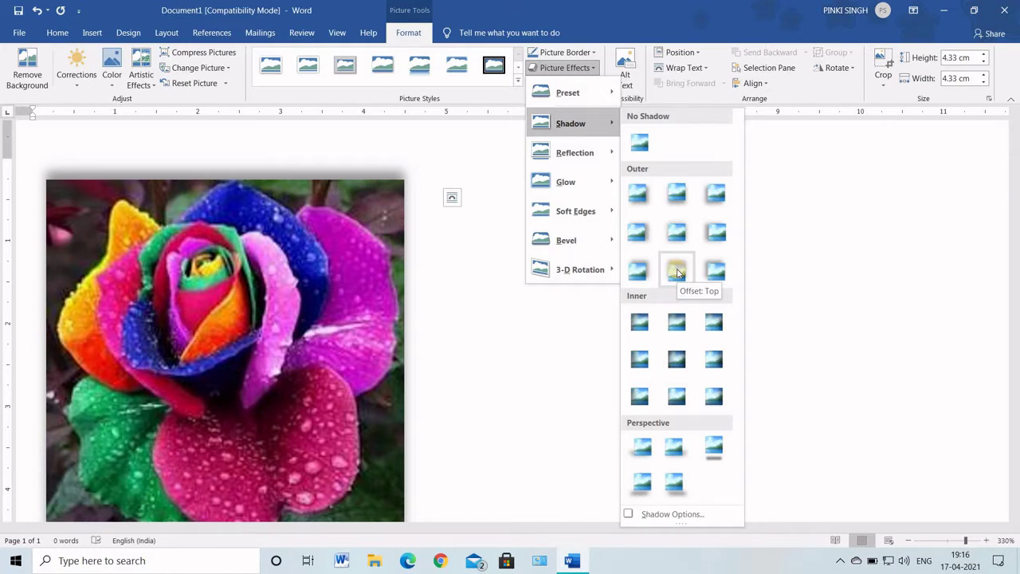
click(677, 272)
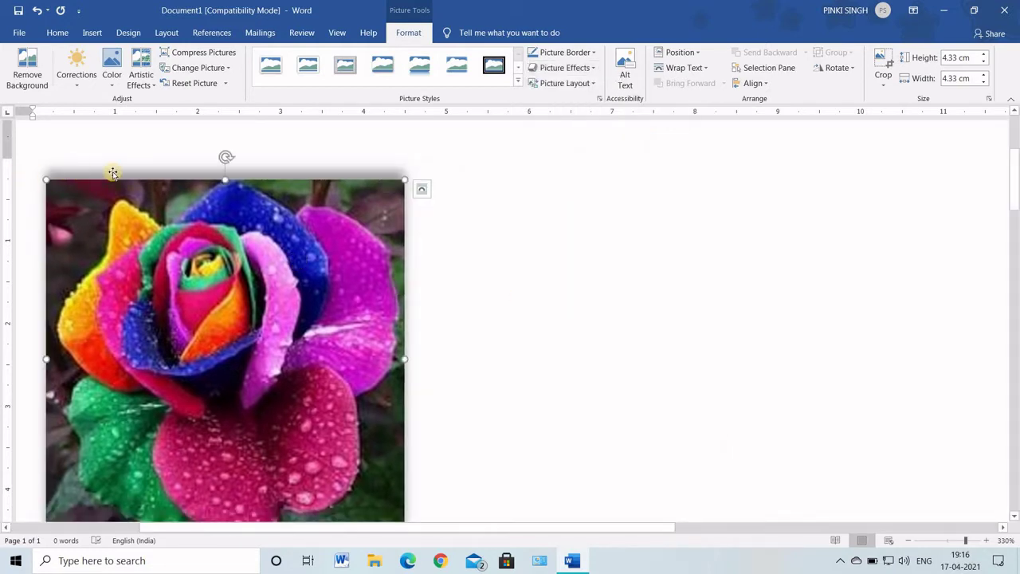
click(587, 68)
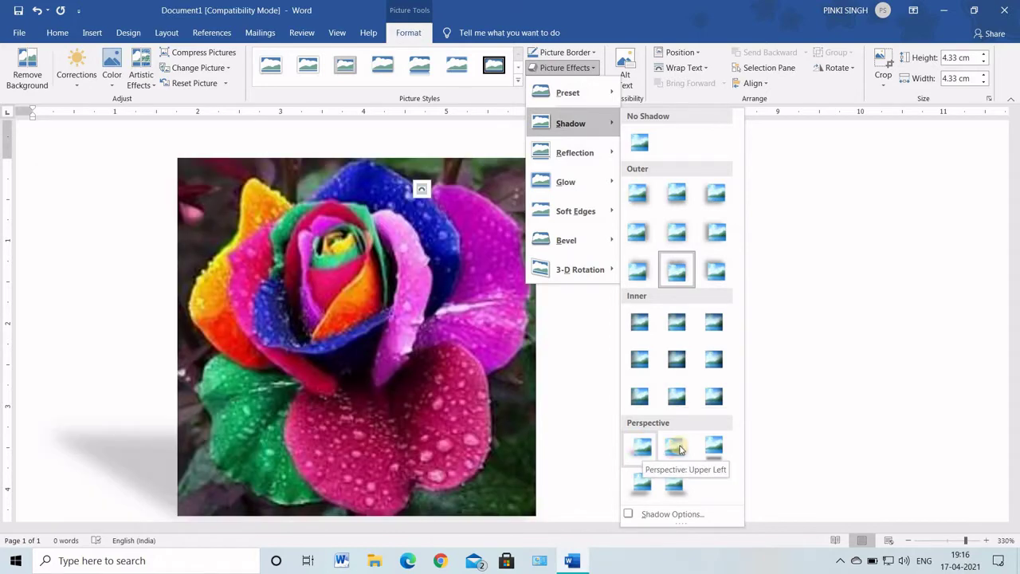
click(677, 447)
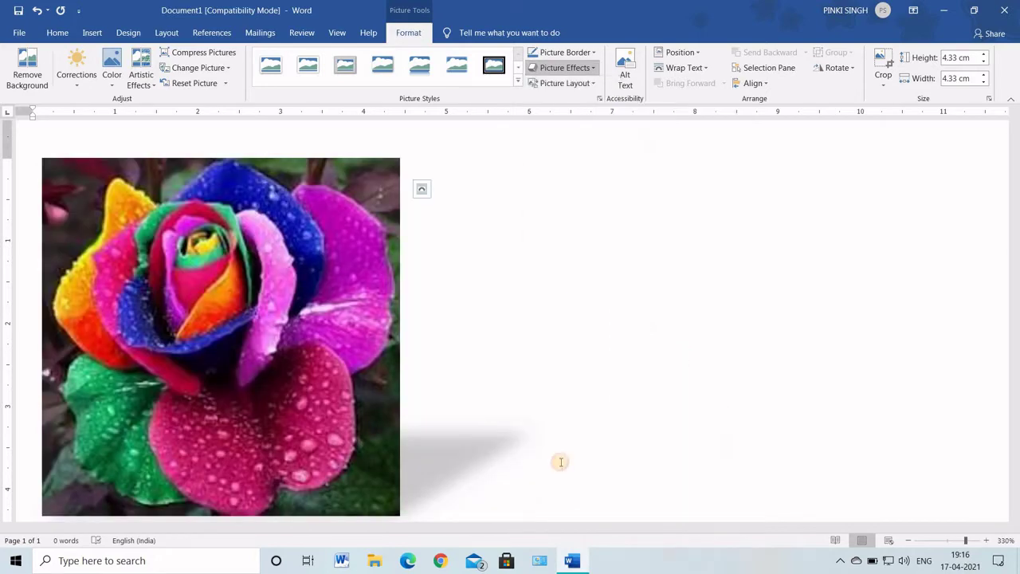
Change the rose picture's shadow to the lower-right perspective preset and check it below the image
click(590, 68)
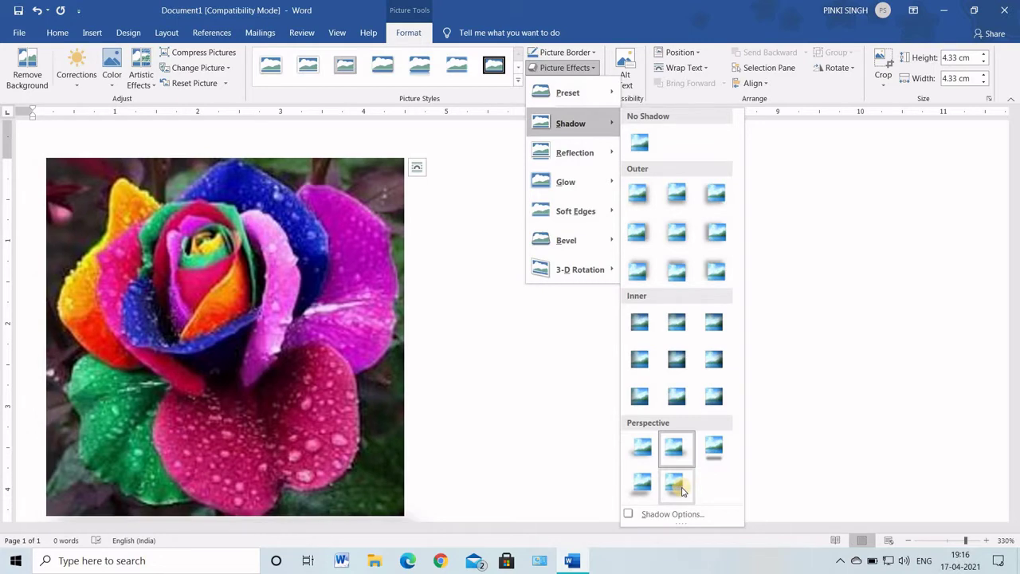
click(680, 488)
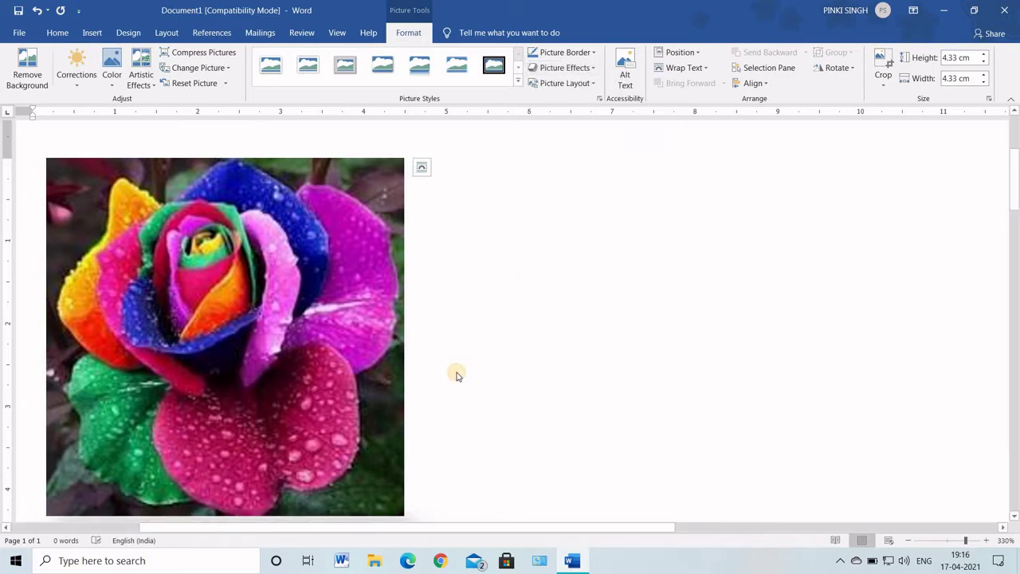
scroll(510, 399, down, 1)
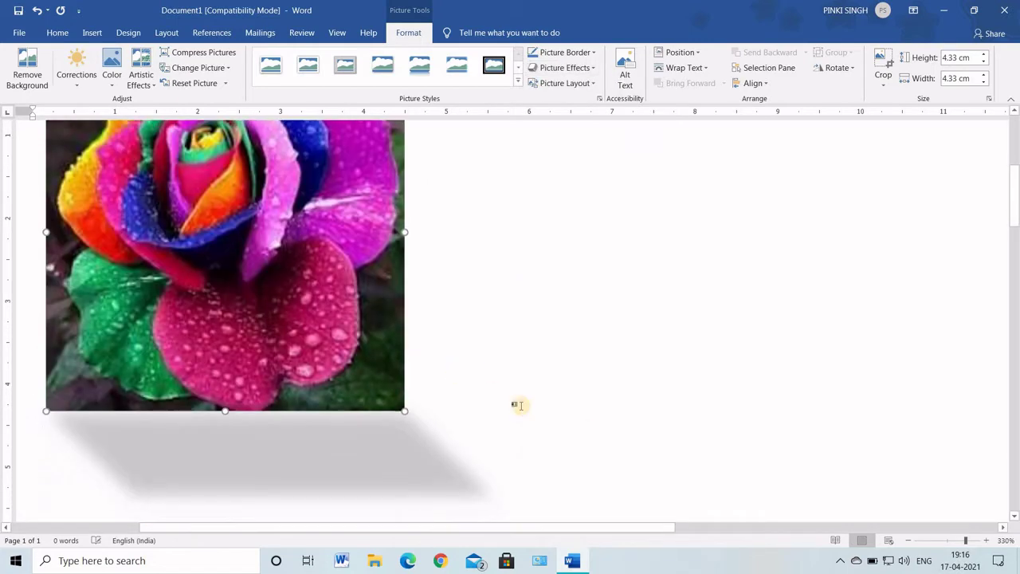
Open the detailed shadow options and apply the Offset: Bottom outer preset to the rose picture
click(593, 68)
mouse_move(594, 123)
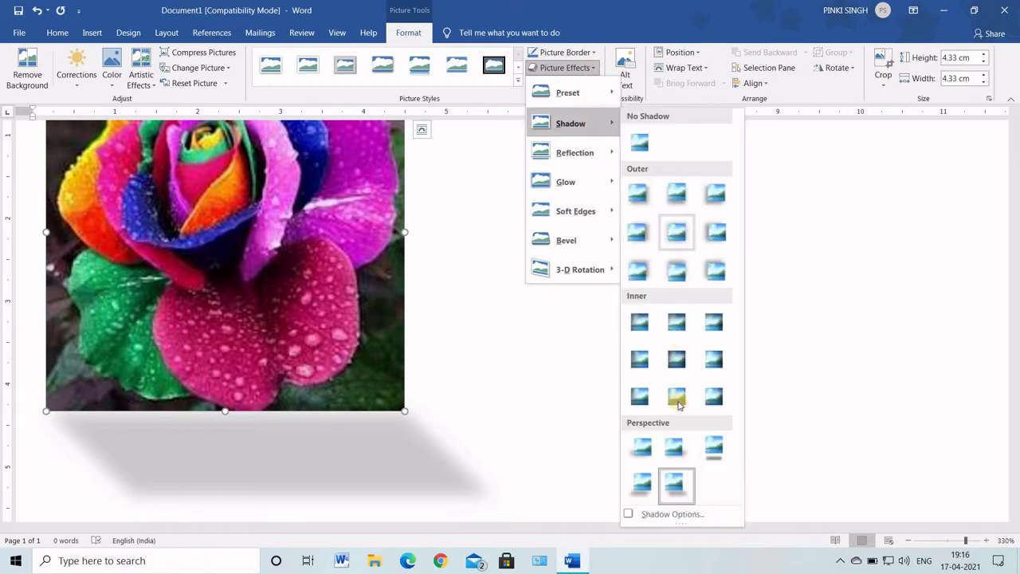
click(676, 515)
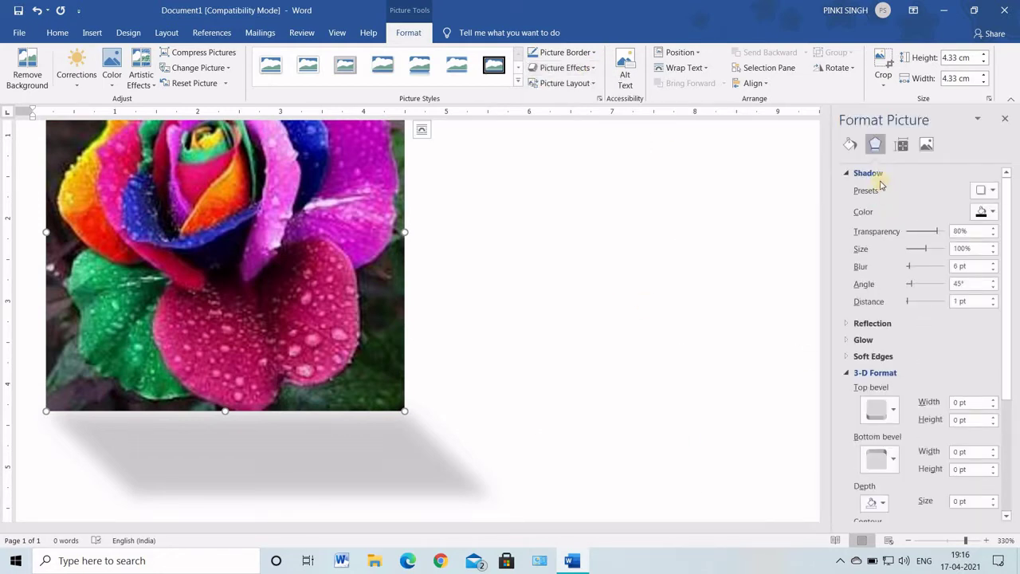
click(992, 192)
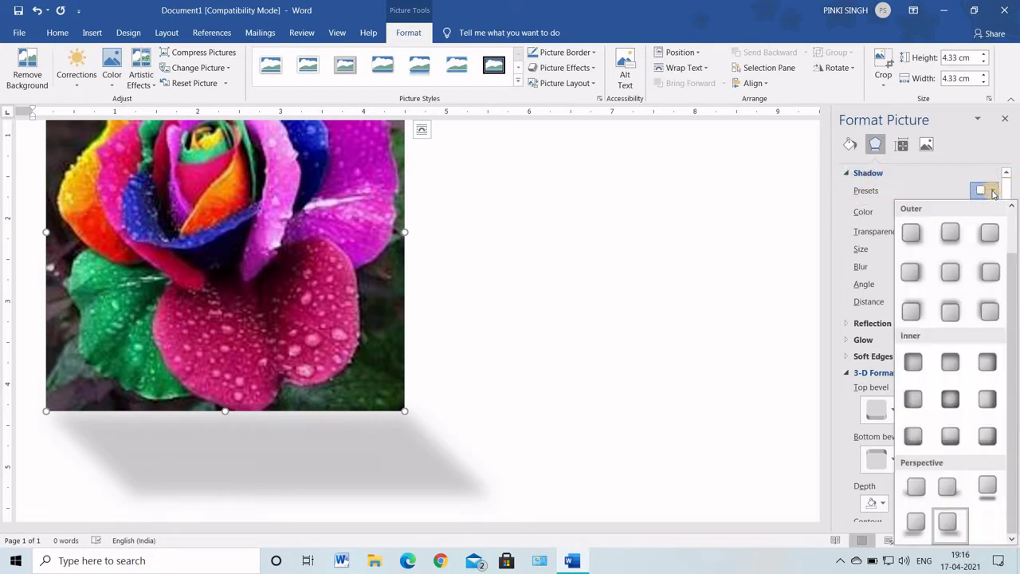
click(949, 231)
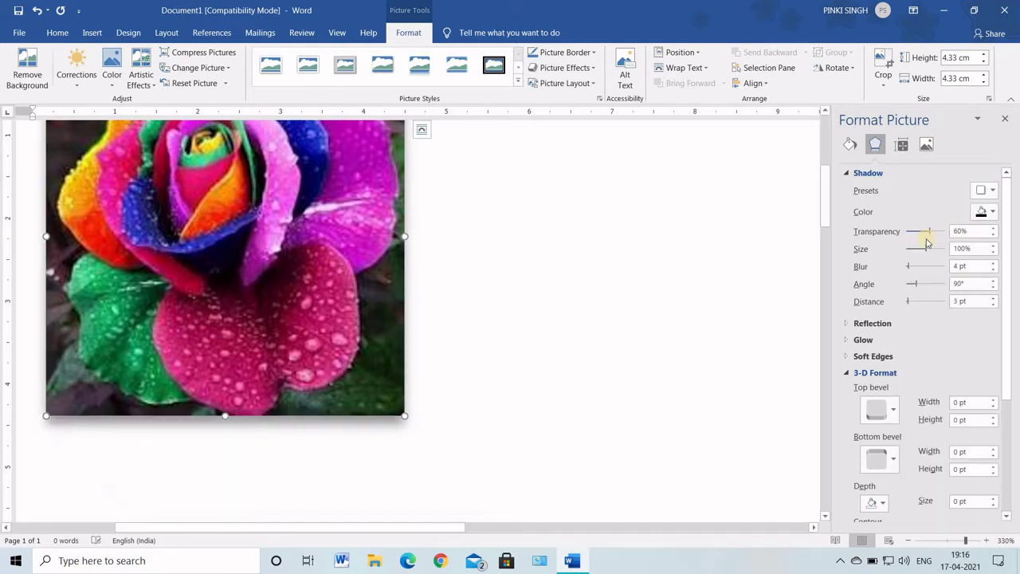
click(993, 190)
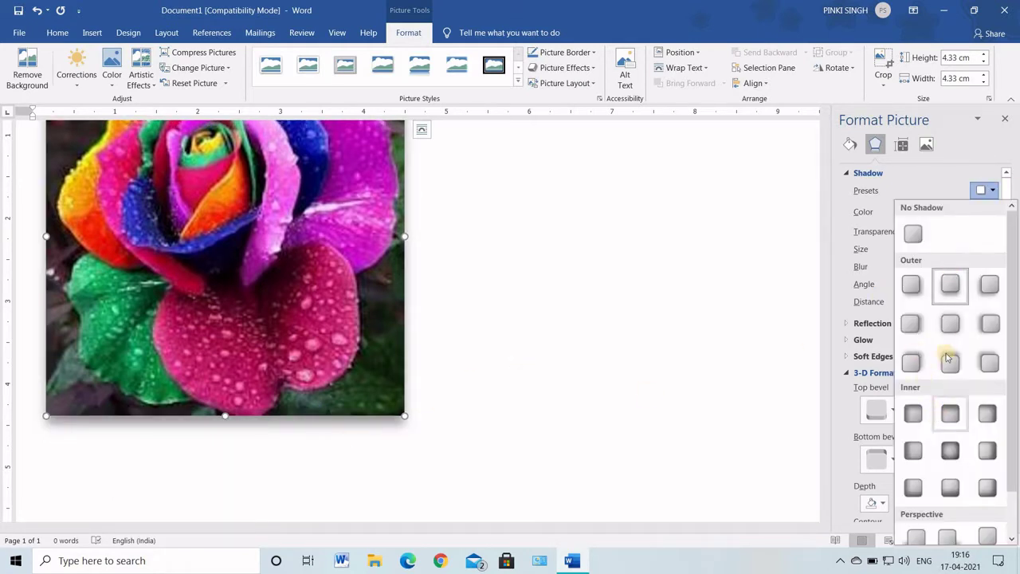
scroll(944, 415, down, 1)
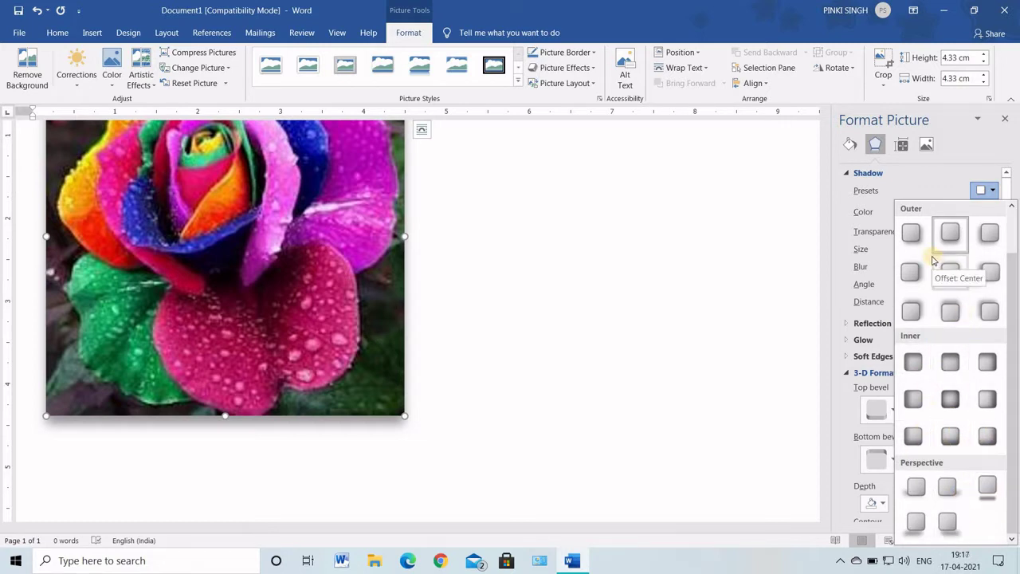
click(867, 220)
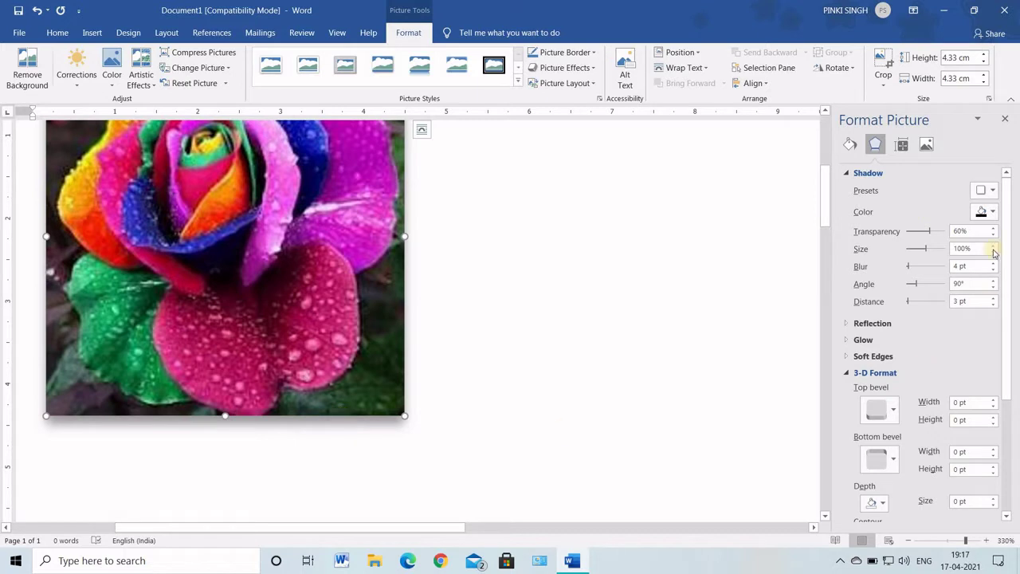
Set the picture shadow's color to standard red and its transparency to 29%
click(993, 212)
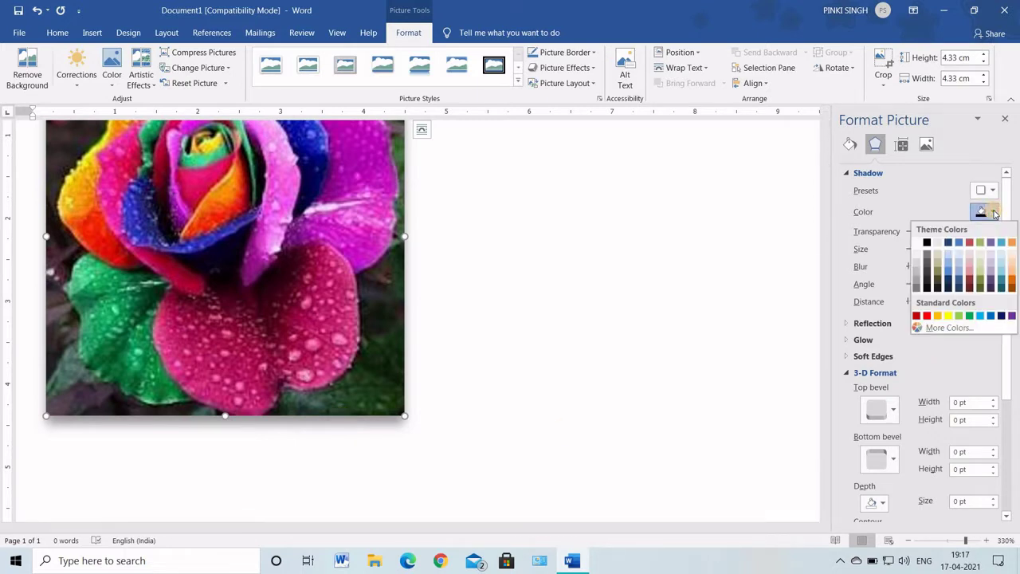
click(927, 316)
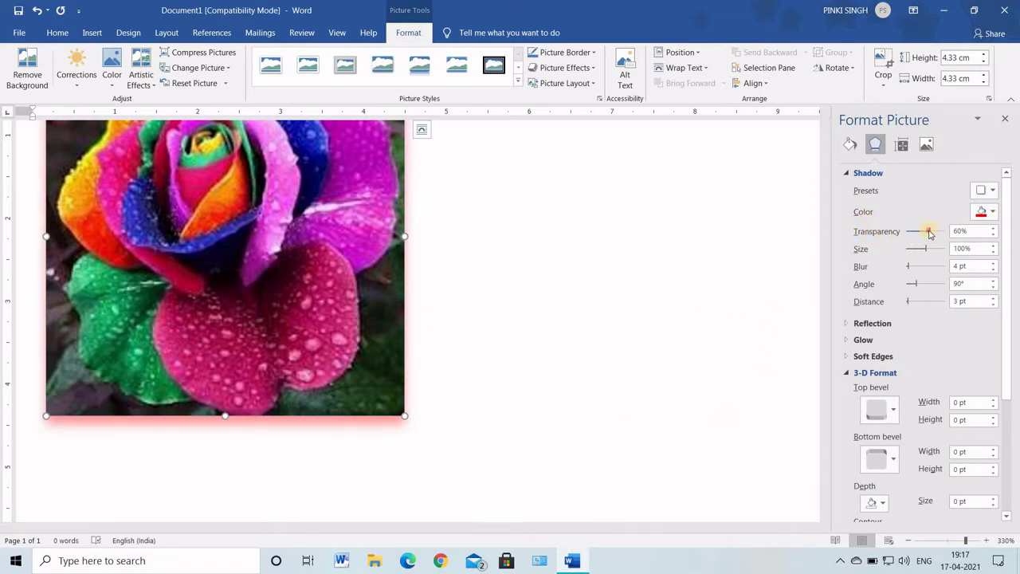
mouse_move(920, 232)
mouse_down()
mouse_move(904, 233)
mouse_move(944, 232)
mouse_move(914, 233)
mouse_move(927, 254)
mouse_move(940, 248)
mouse_move(928, 249)
mouse_up()
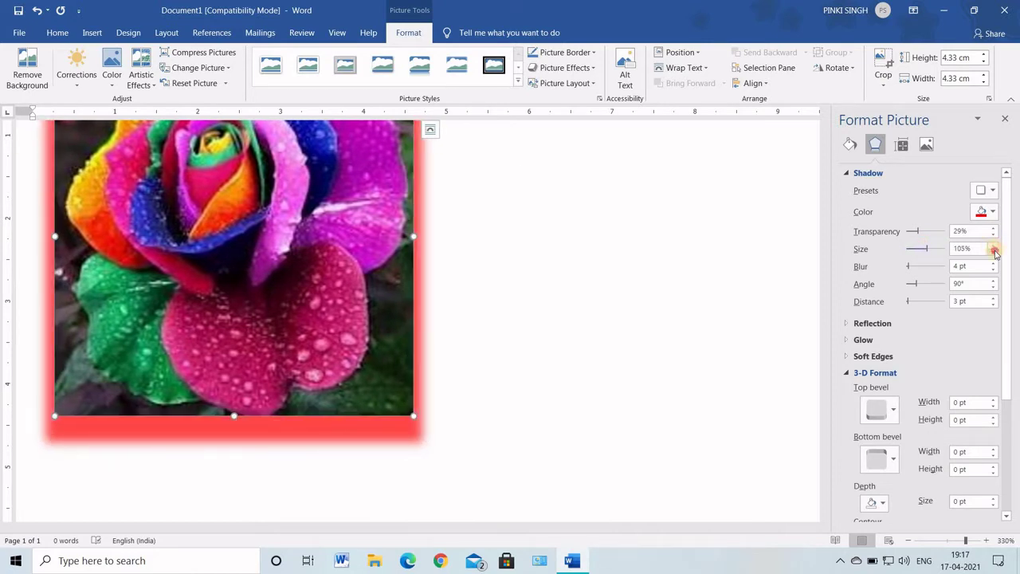
Set the red shadow's size to 103% and its blur to 11 pt
click(995, 251)
click(994, 252)
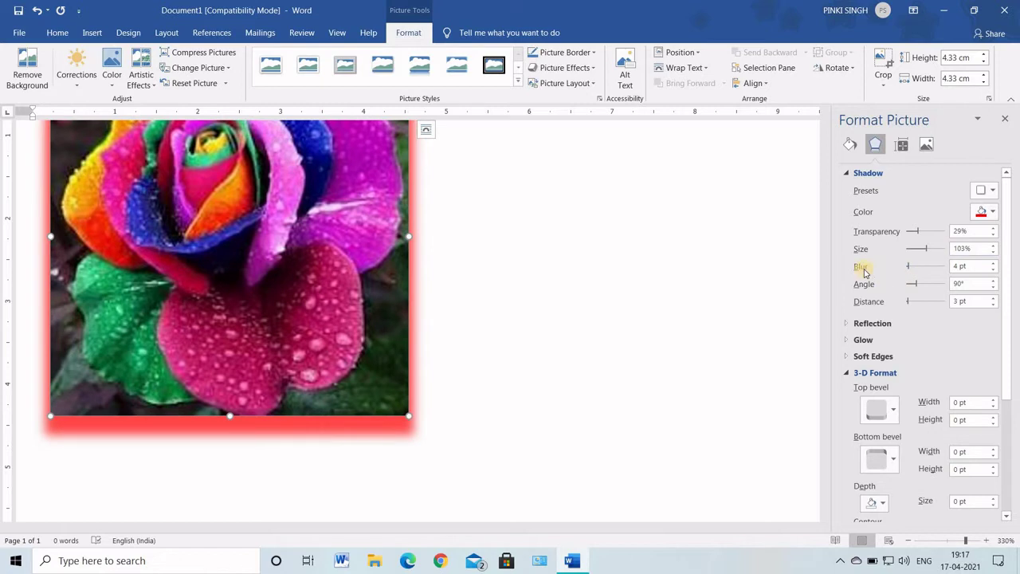
click(993, 263)
click(994, 263)
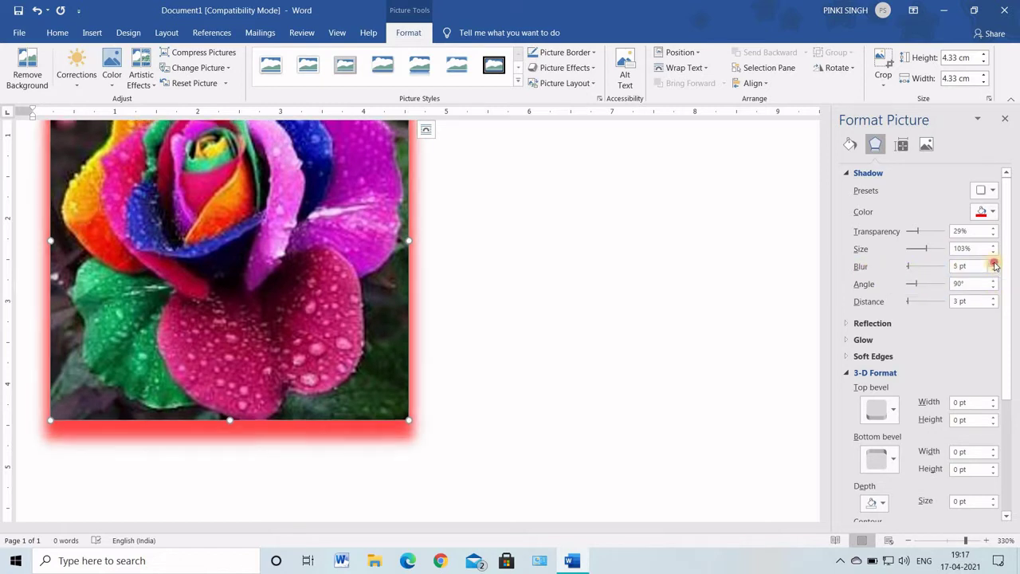
click(994, 263)
click(993, 264)
click(994, 263)
click(994, 264)
click(994, 264)
click(994, 264)
click(994, 264)
click(994, 264)
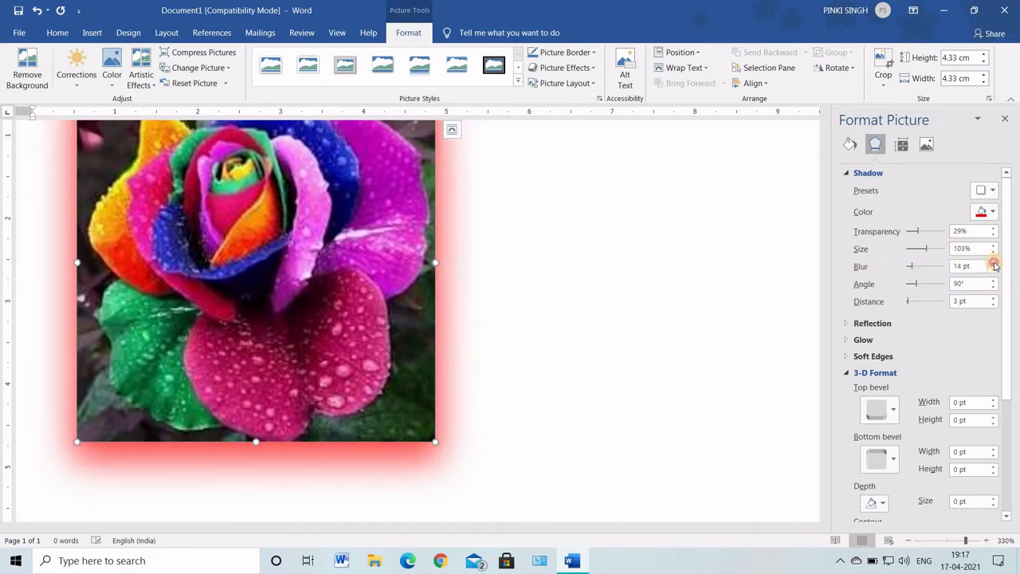
click(994, 264)
click(994, 264)
click(993, 270)
click(993, 270)
click(994, 270)
click(994, 271)
click(994, 270)
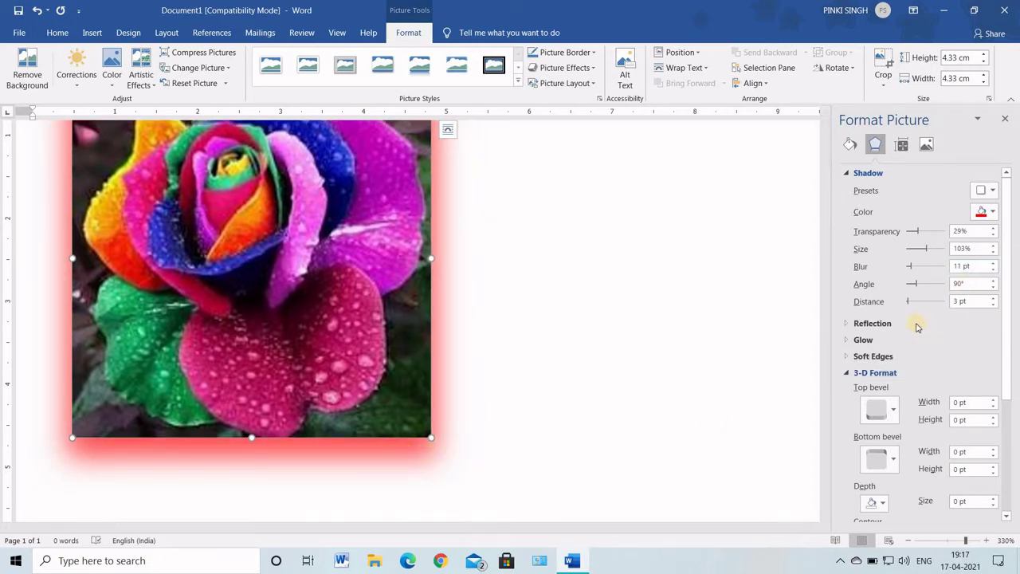
Try different distances for the red shadow and leave the distance at 6 pt
click(993, 299)
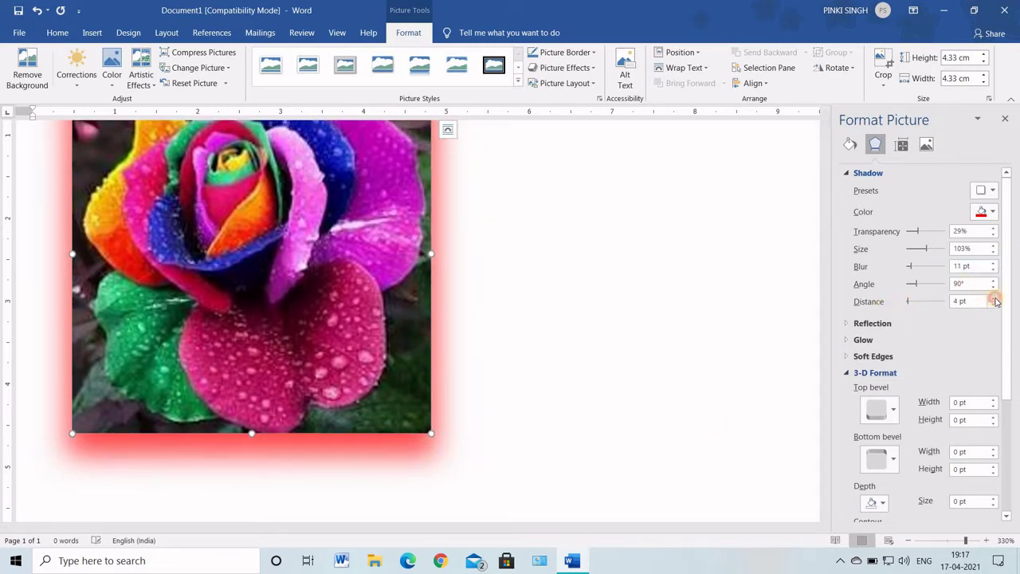
click(994, 299)
click(994, 299)
click(994, 299)
click(993, 305)
click(993, 305)
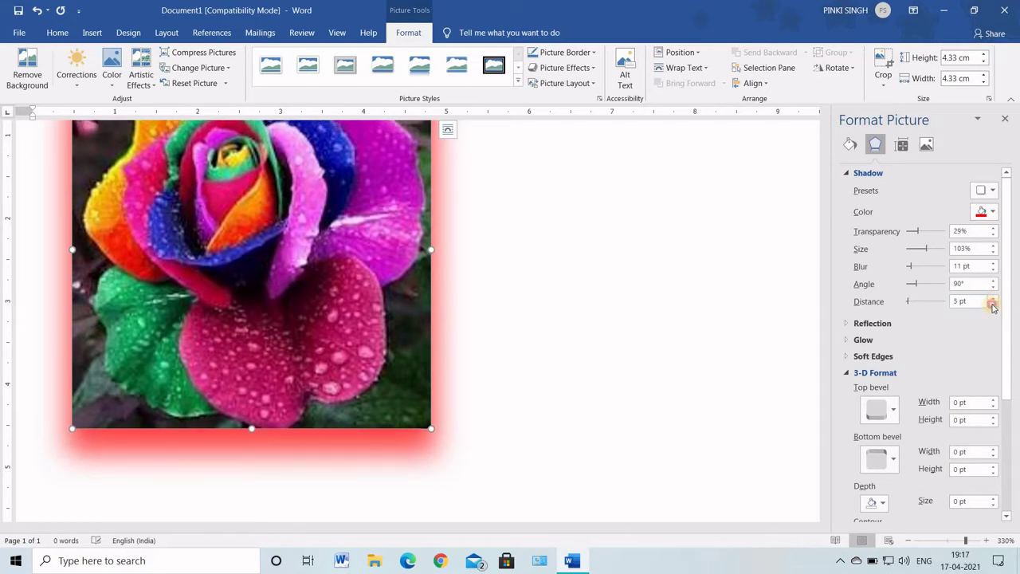
click(993, 305)
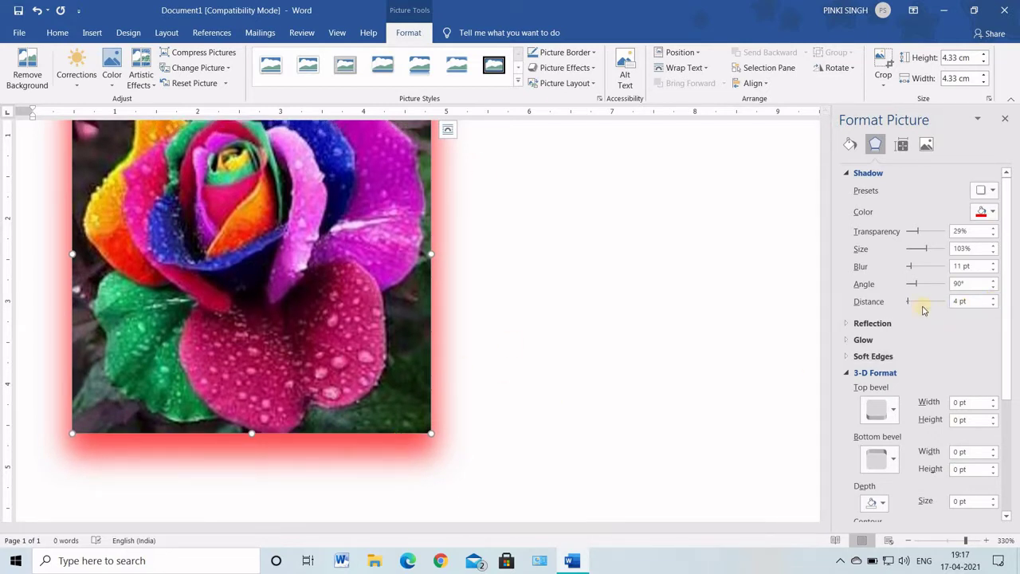
click(993, 299)
click(994, 298)
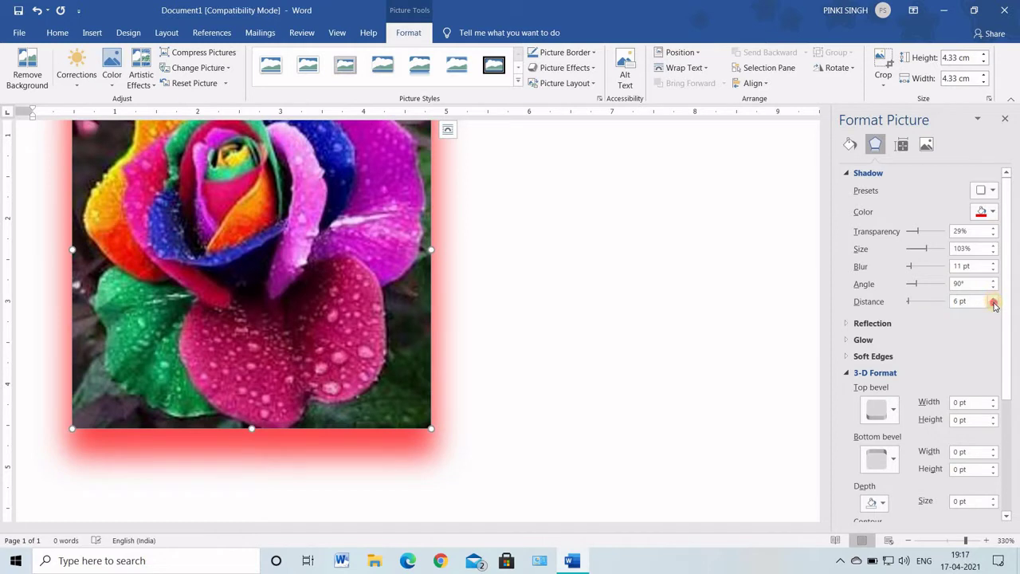
click(993, 305)
click(994, 305)
click(994, 306)
click(994, 306)
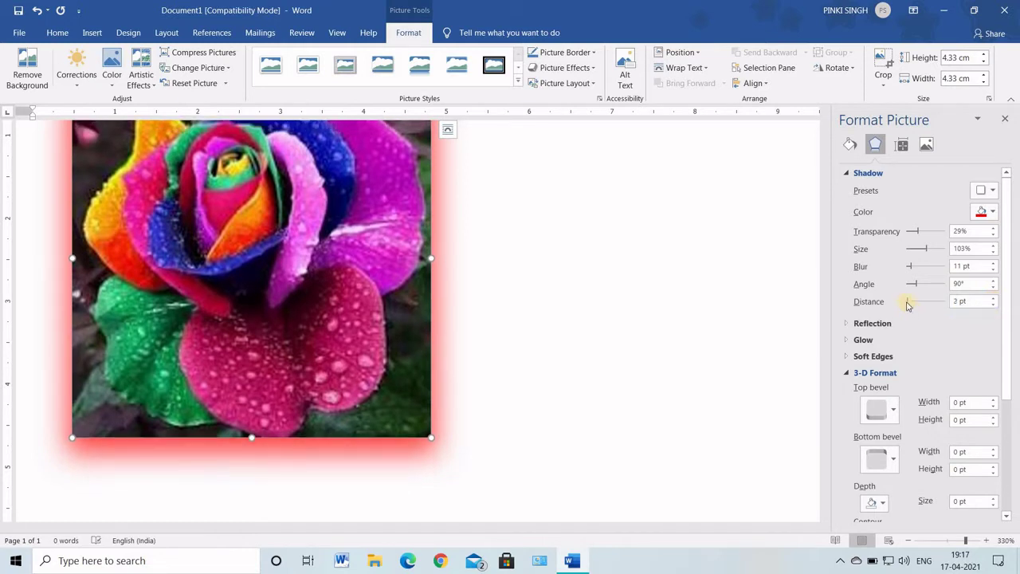
drag(913, 303, 907, 303)
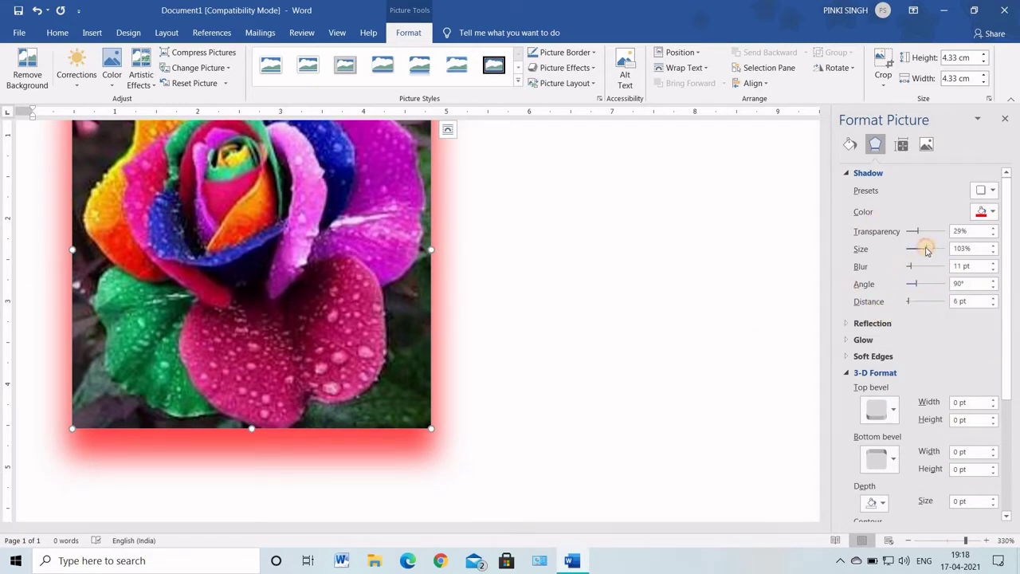
Enlarge the red shadow to 110% and reduce its distance to 1 pt
mouse_move(927, 250)
mouse_down()
mouse_move(938, 252)
mouse_move(916, 253)
mouse_move(927, 253)
mouse_up()
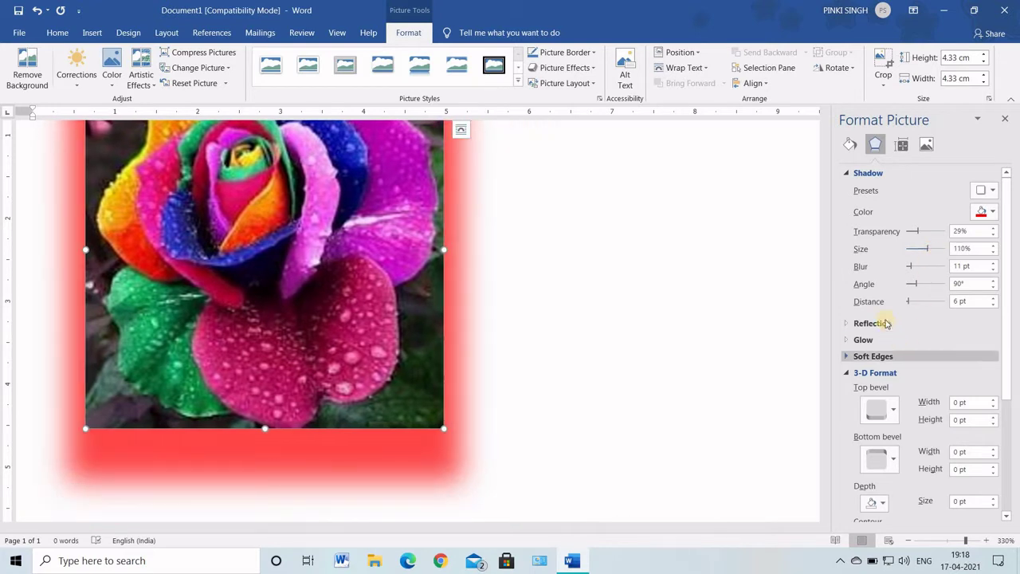
mouse_move(913, 303)
mouse_down()
mouse_move(929, 306)
mouse_move(908, 304)
mouse_up()
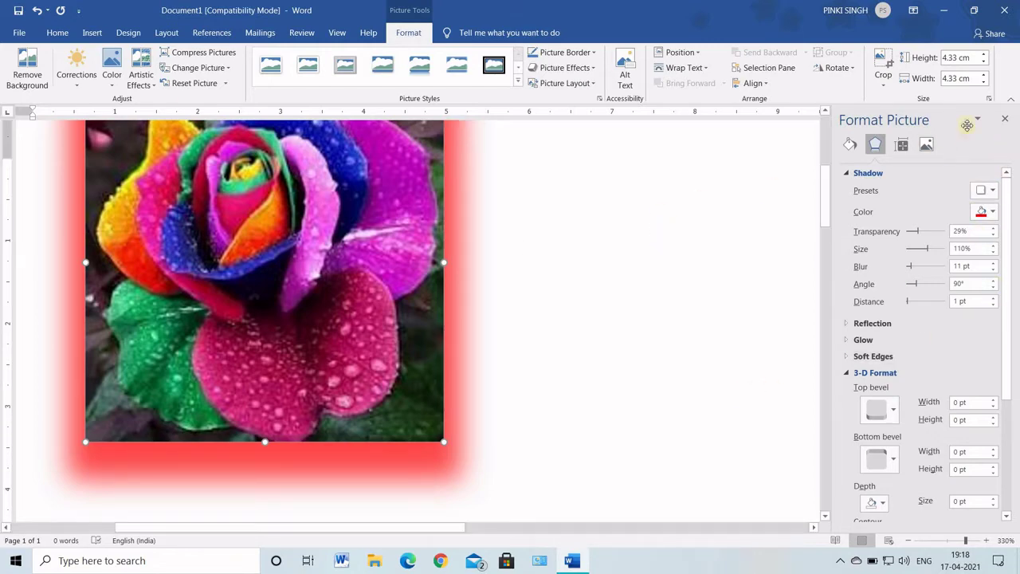
Close the detailed picture formatting options and remove the rose picture's shadow with the No Shadow preset
scroll(662, 223, up, 2)
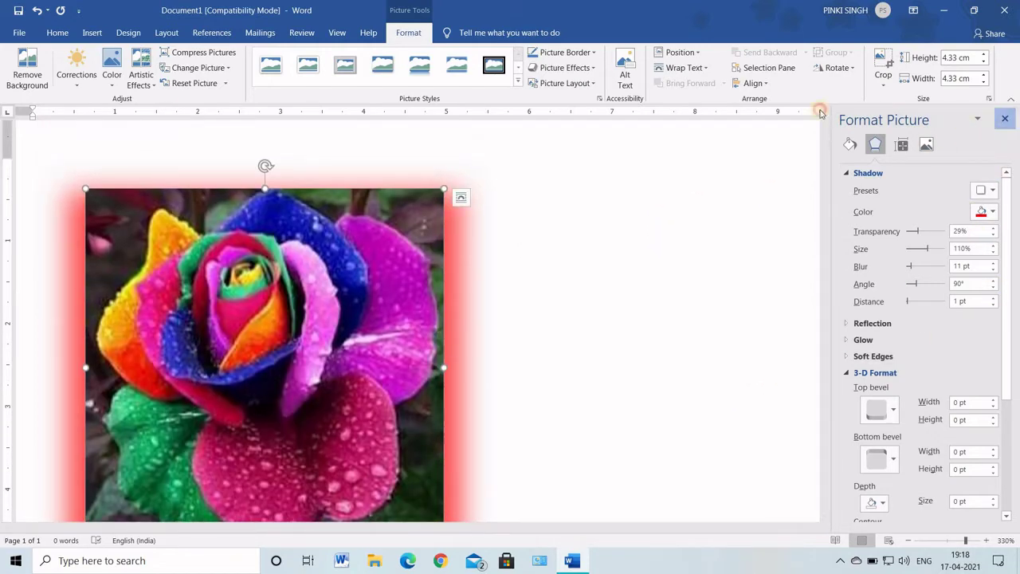
click(1006, 119)
click(593, 70)
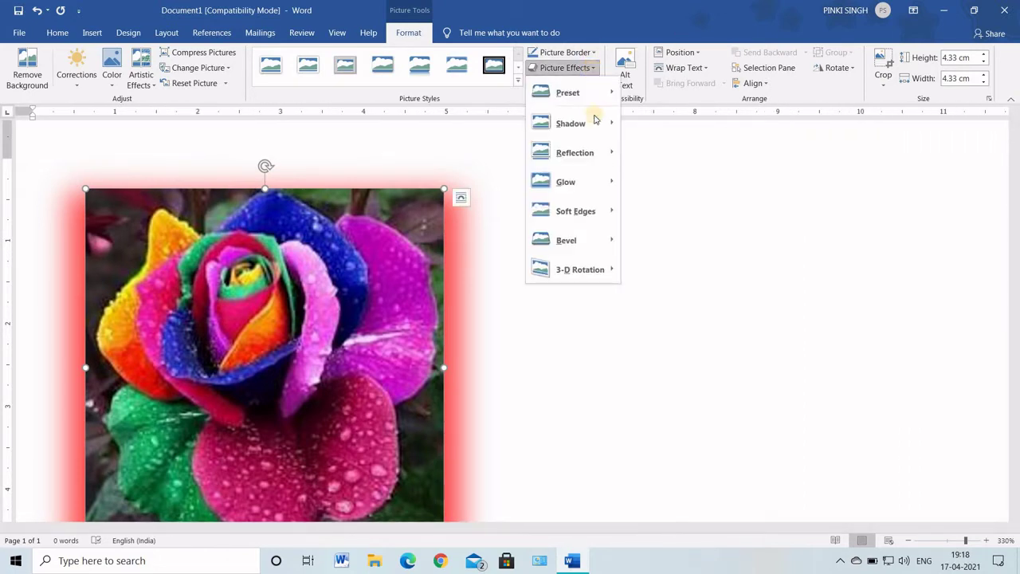
mouse_move(592, 157)
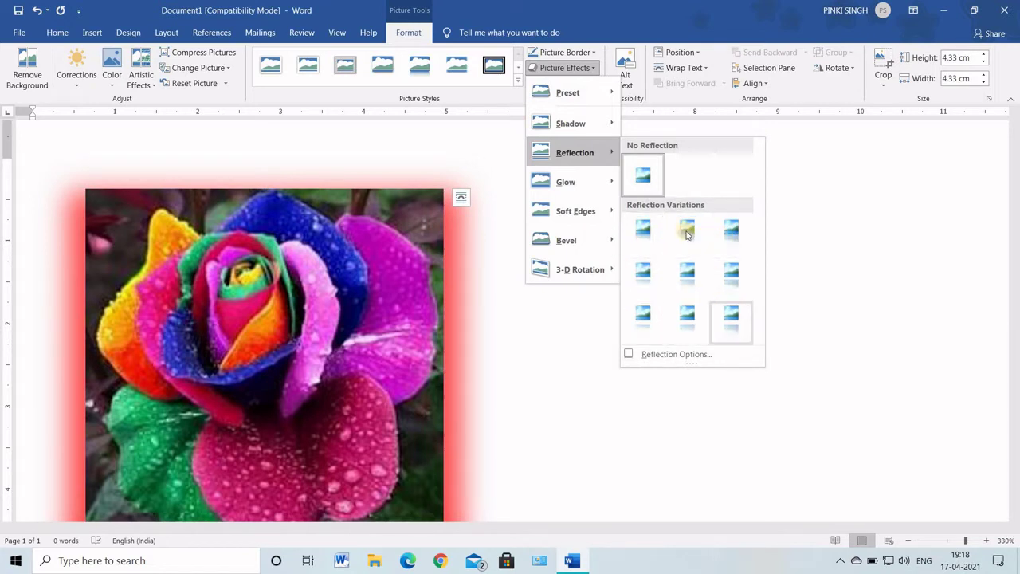
mouse_move(610, 123)
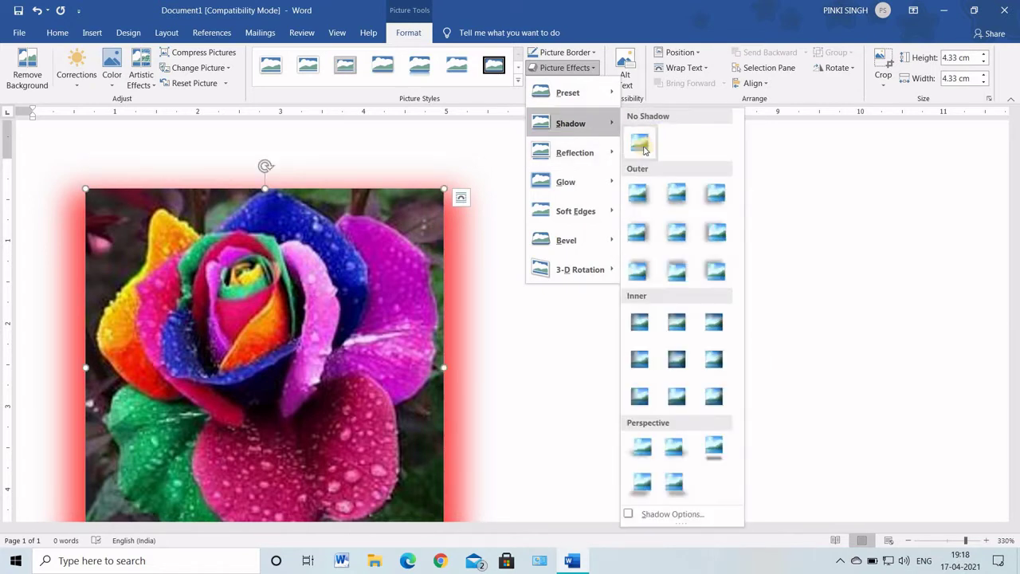
click(642, 147)
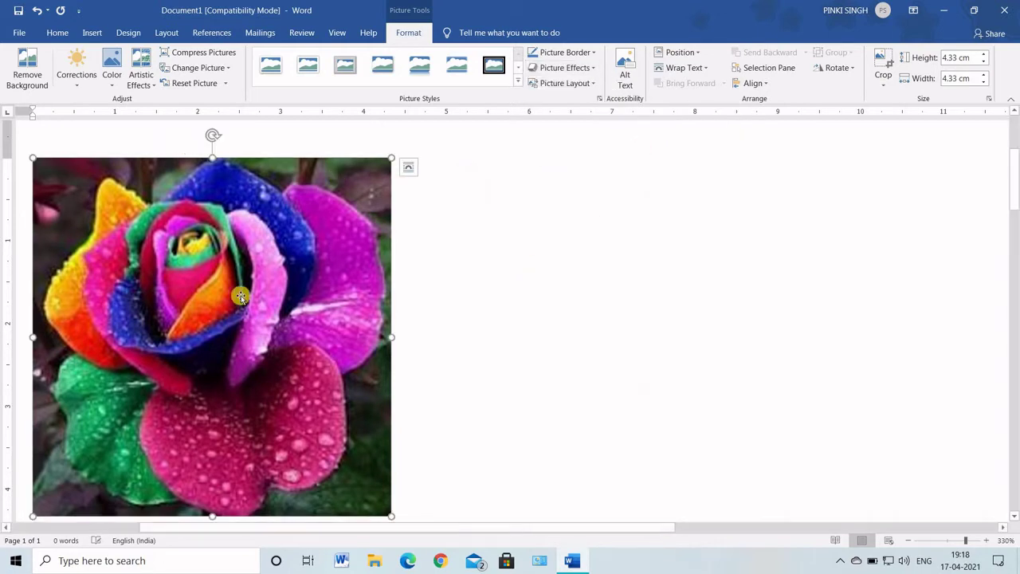
Apply the second first-row reflection variation to the rose picture and review the mirrored image below it
click(594, 67)
mouse_move(598, 151)
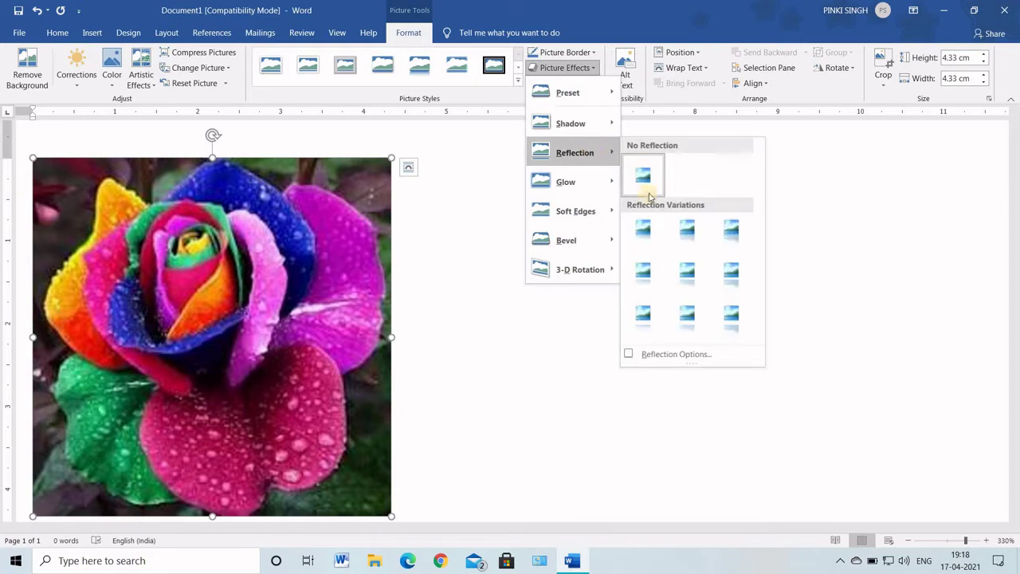
click(686, 232)
scroll(581, 367, down, 4)
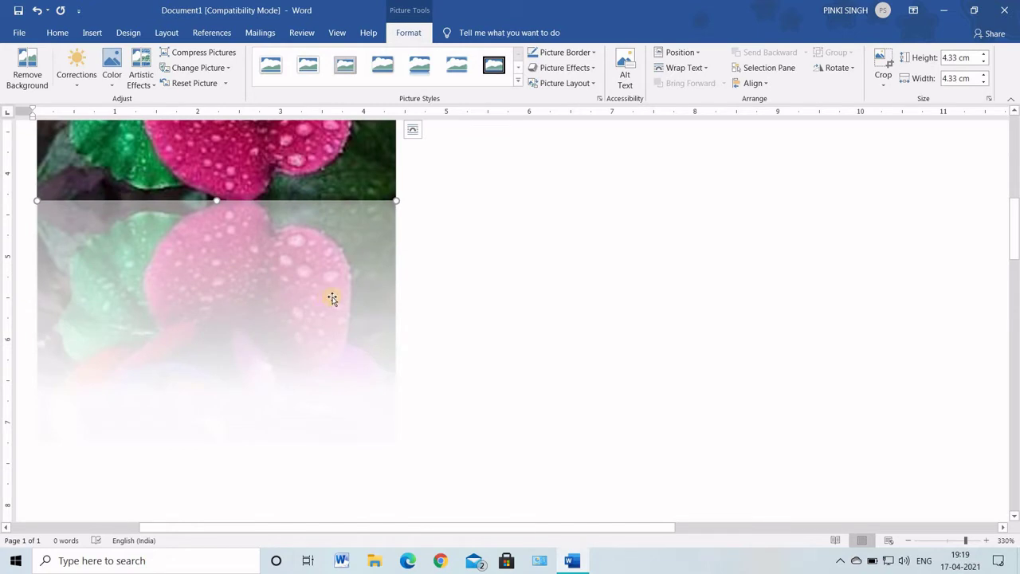
scroll(474, 319, up, 1)
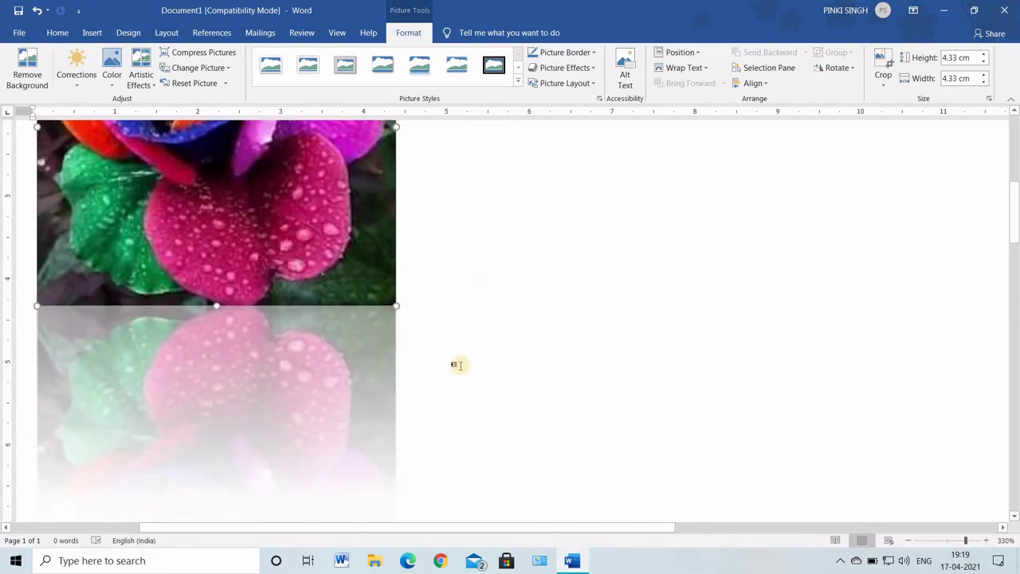
scroll(458, 365, up, 1)
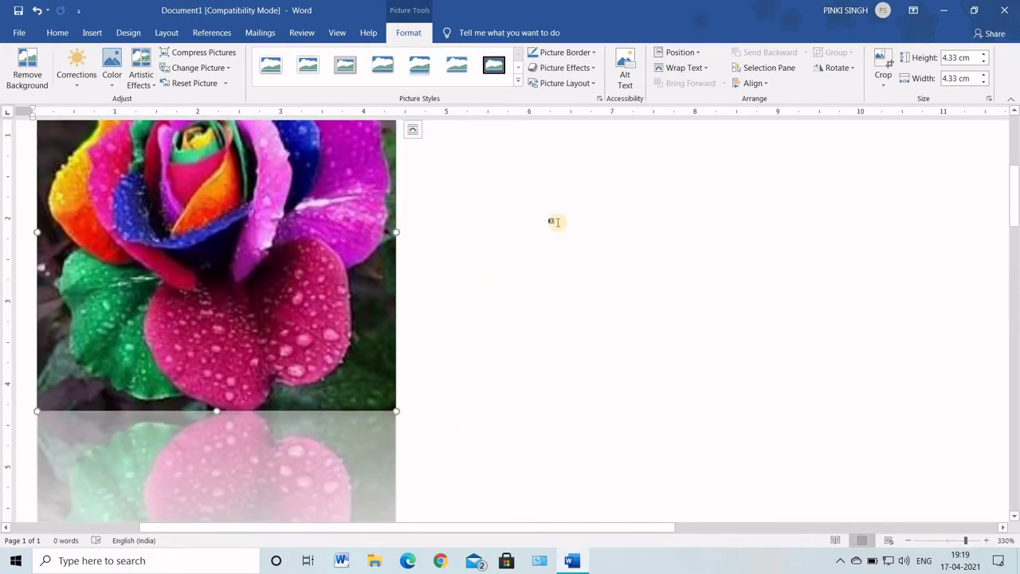
Change the rose picture's reflection to the Tight Reflection: 4 point offset variation
click(594, 68)
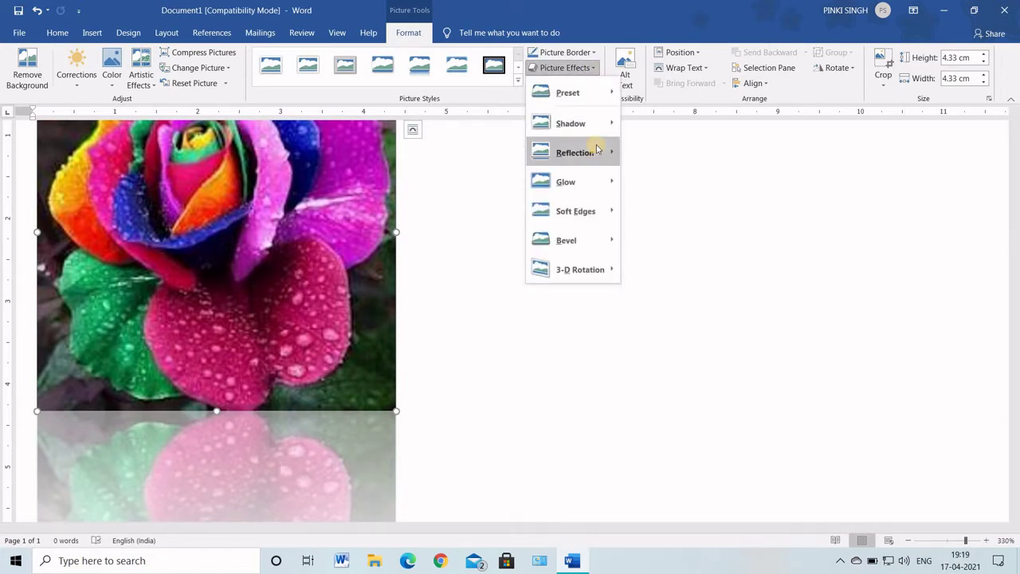
mouse_move(597, 149)
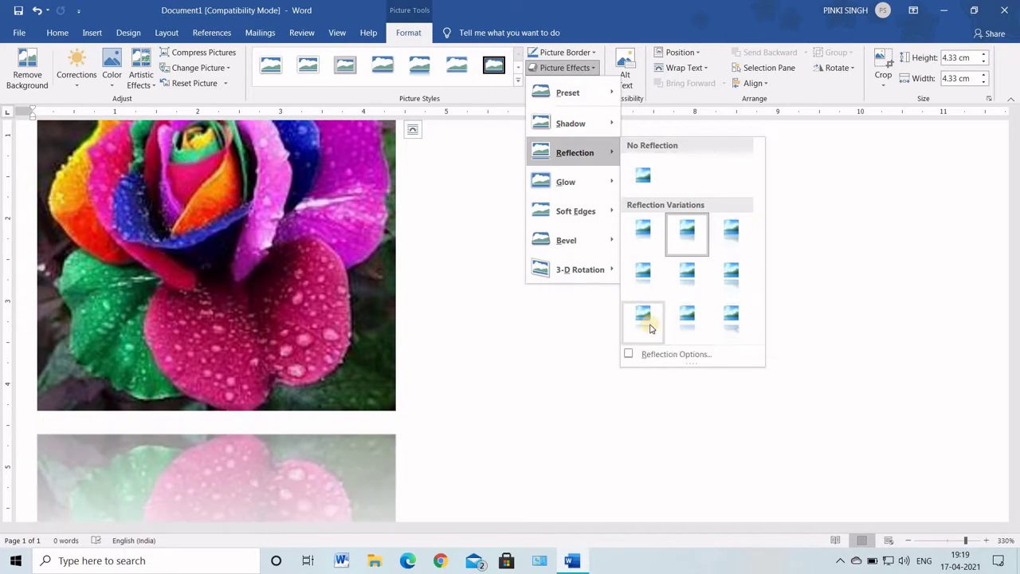
scroll(346, 357, down, 5)
scroll(415, 361, down, 3)
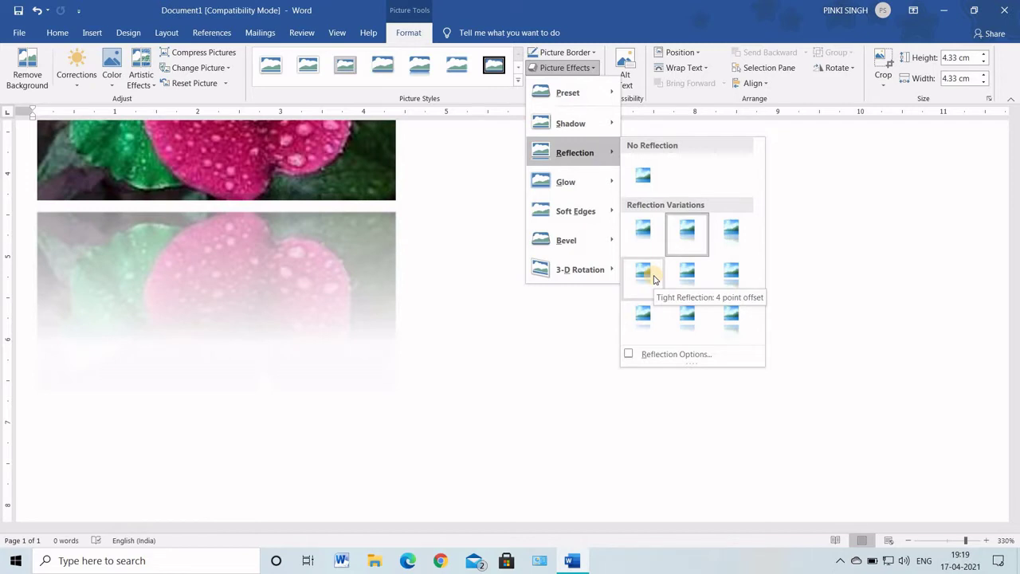
click(654, 277)
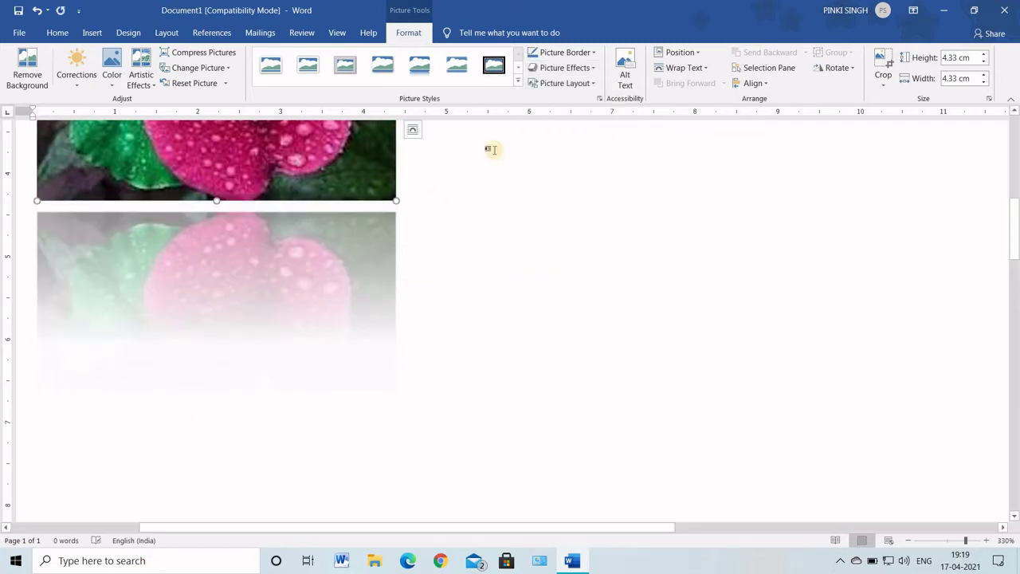
Open the detailed reflection options and apply the third variation in the last row of reflection presets
click(586, 68)
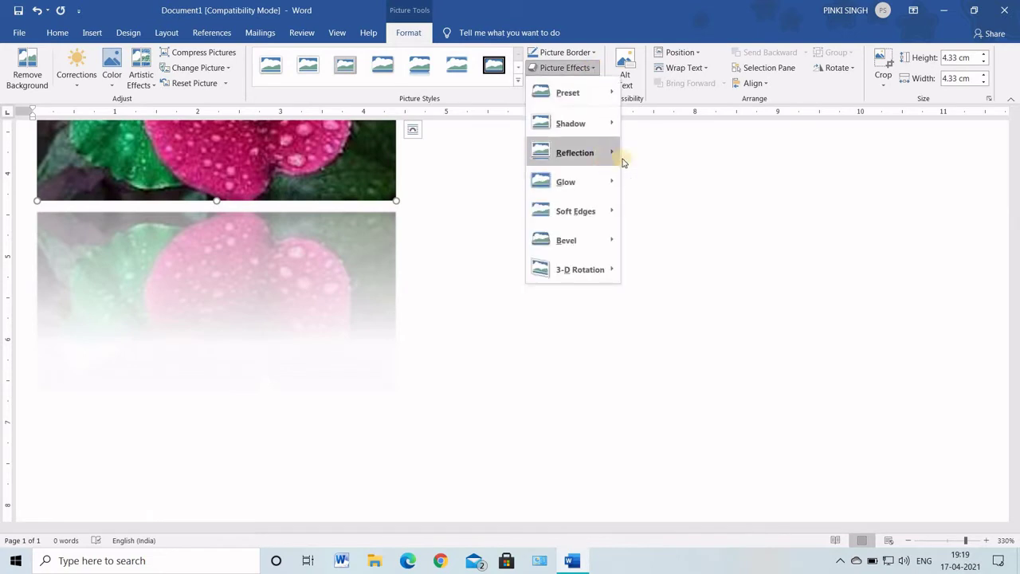
click(688, 356)
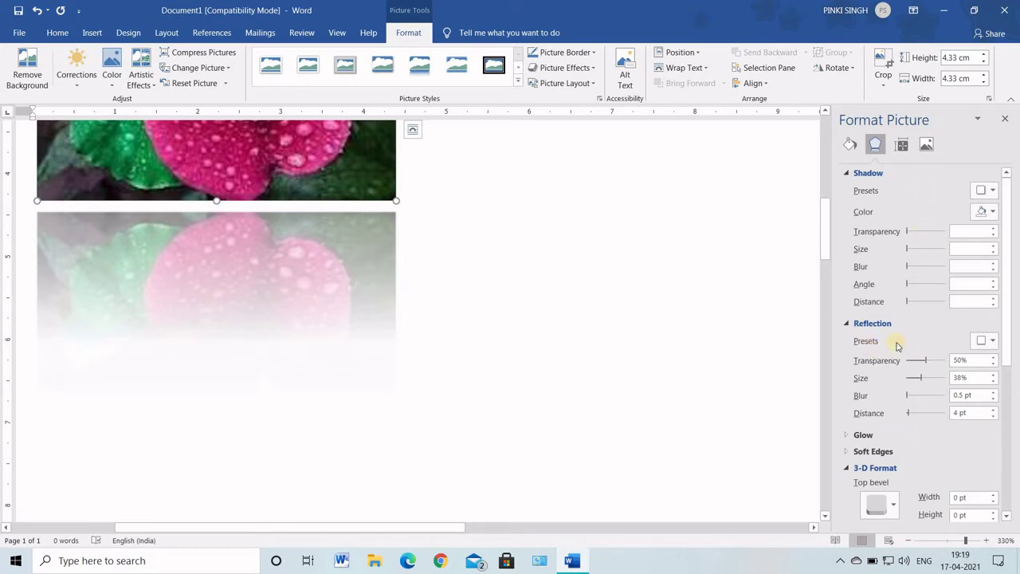
click(985, 340)
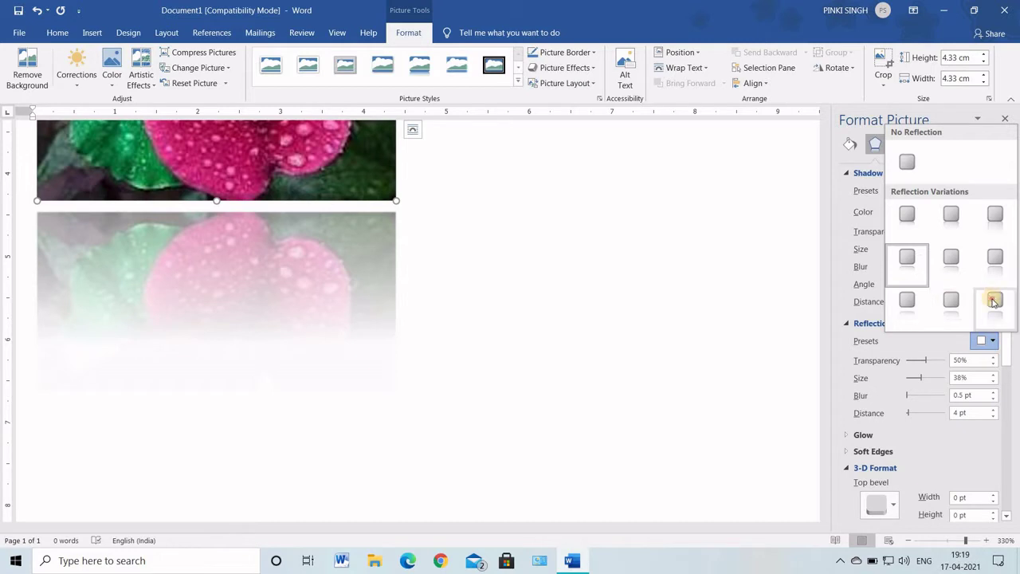
click(994, 299)
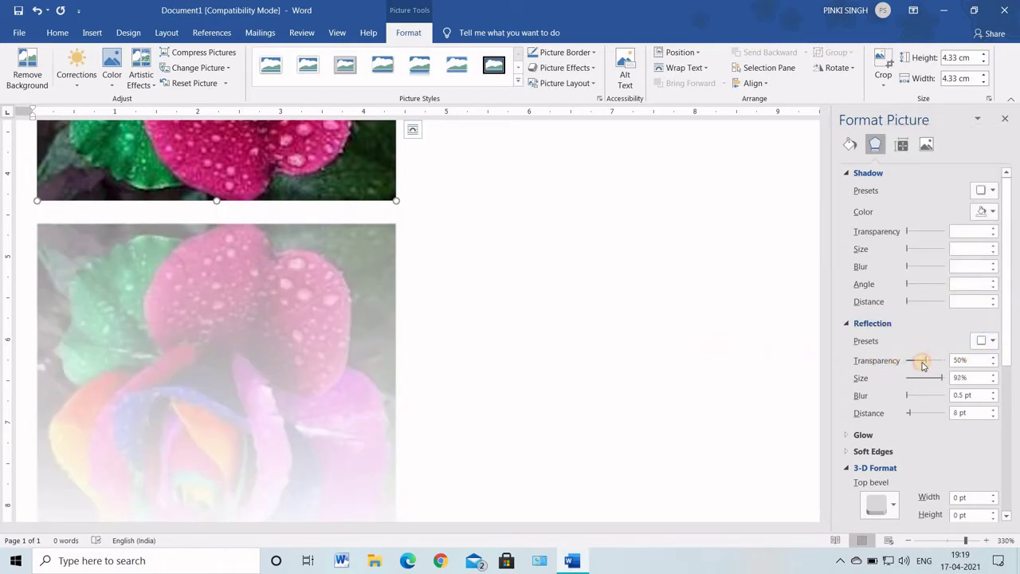
Set the reflection's transparency to 23%, size to 80%, blur to 0 pt and distance to 0 pt, and review the result
mouse_move(923, 365)
mouse_down()
mouse_move(911, 364)
mouse_move(937, 362)
mouse_move(915, 363)
mouse_up()
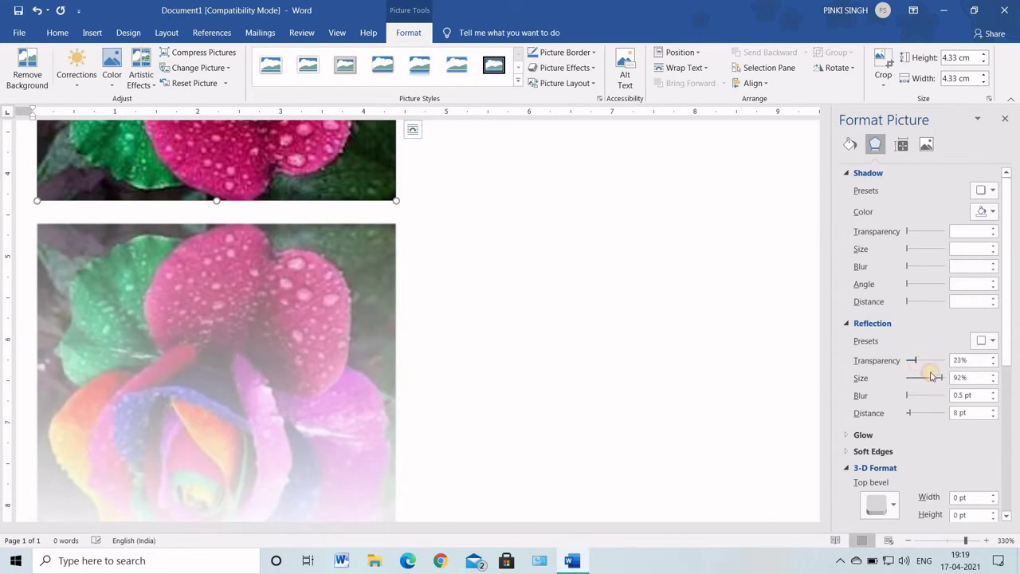
drag(925, 377, 909, 414)
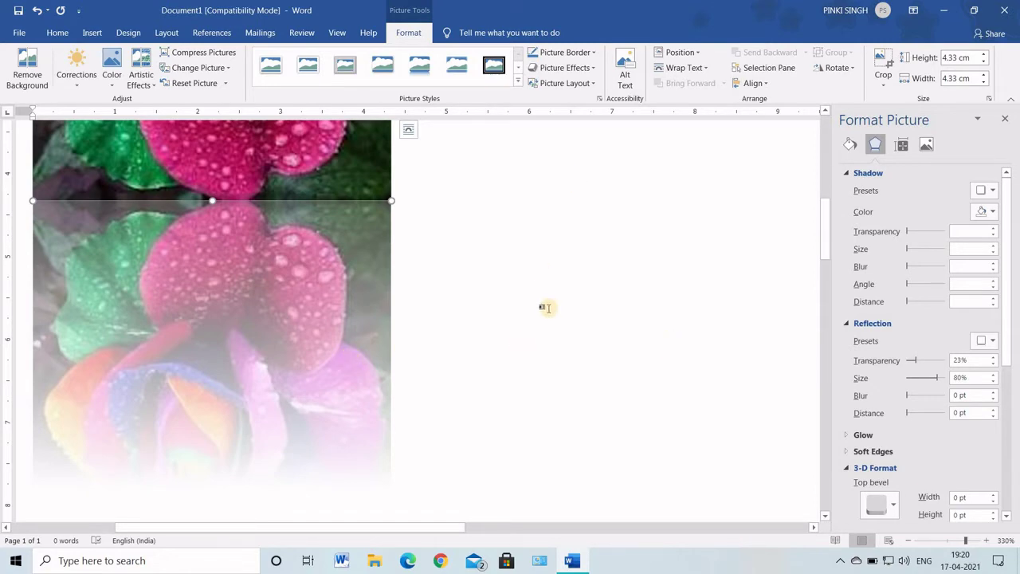
scroll(556, 251, up, 5)
scroll(498, 297, down, 3)
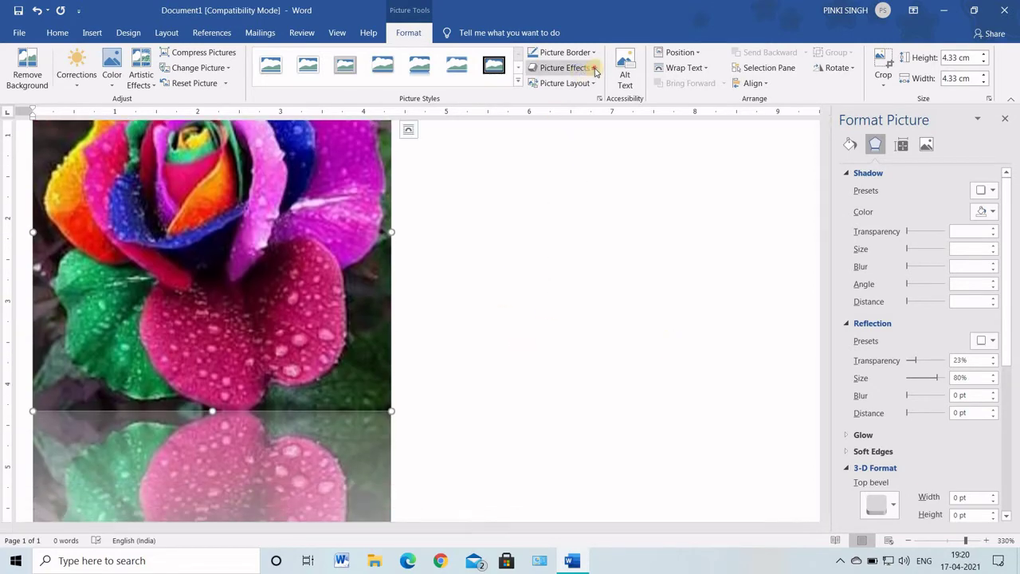
Remove the rose picture's reflection with the No Reflection preset
click(588, 69)
mouse_move(587, 154)
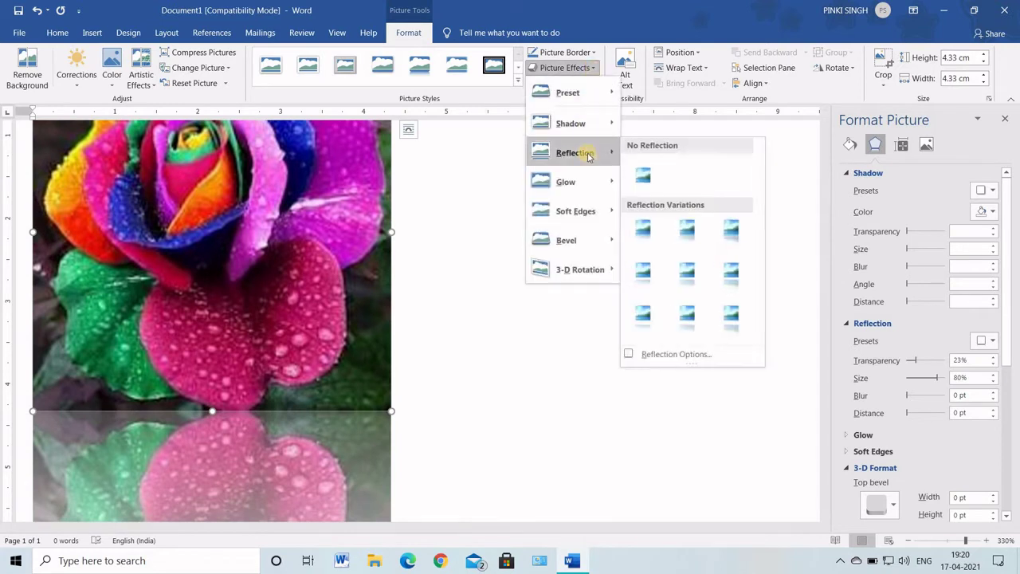
click(644, 176)
scroll(558, 343, up, 1)
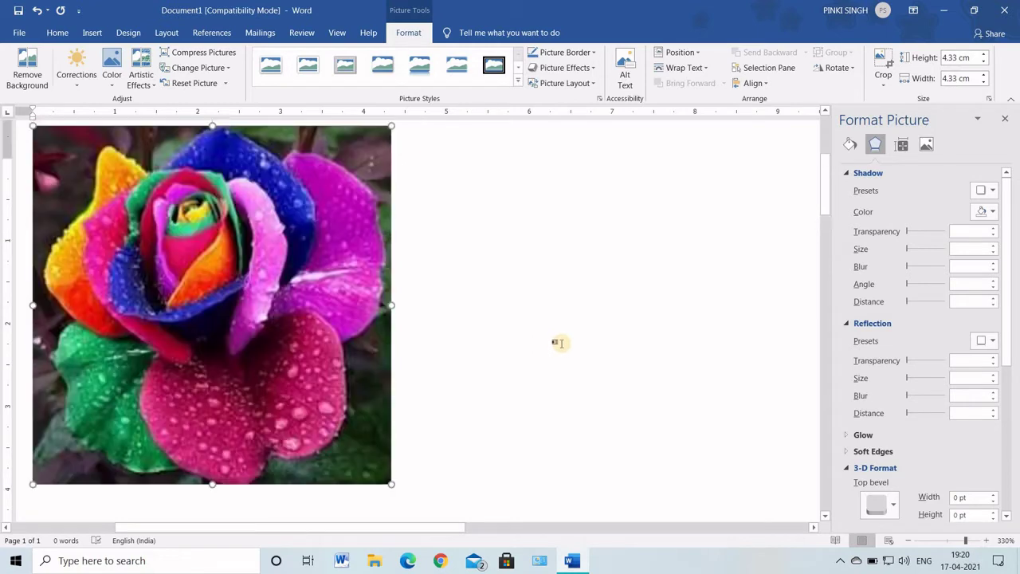
scroll(557, 342, up, 1)
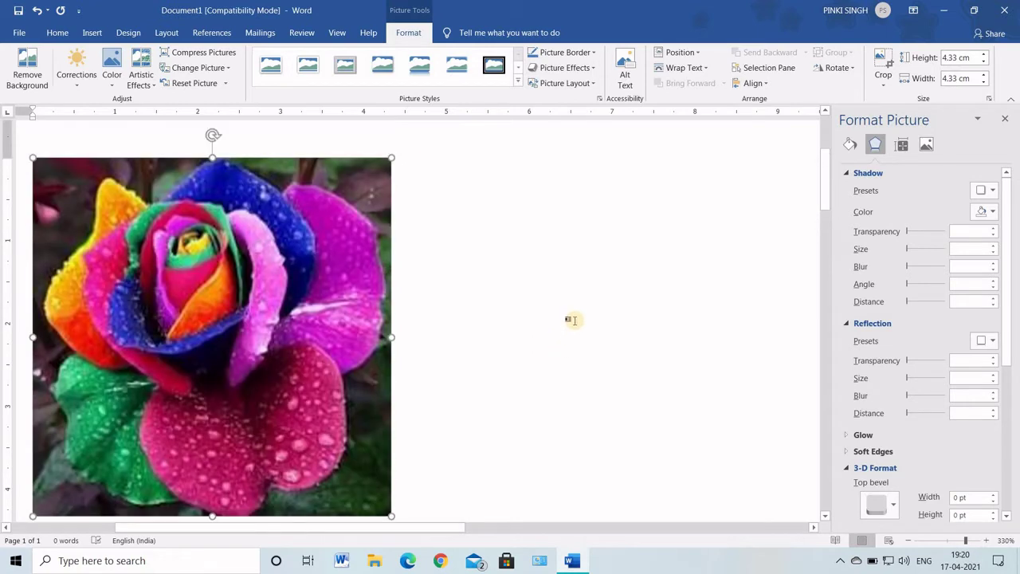
Apply the red glow variation from the last row, 18 pt in size, to the rose picture and review its edges
click(588, 67)
mouse_move(593, 193)
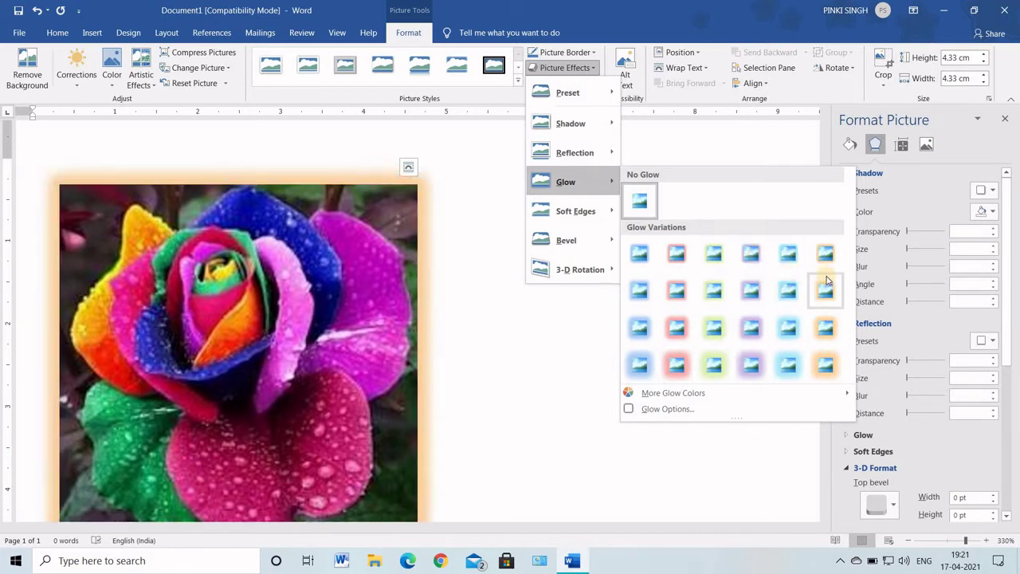
click(683, 367)
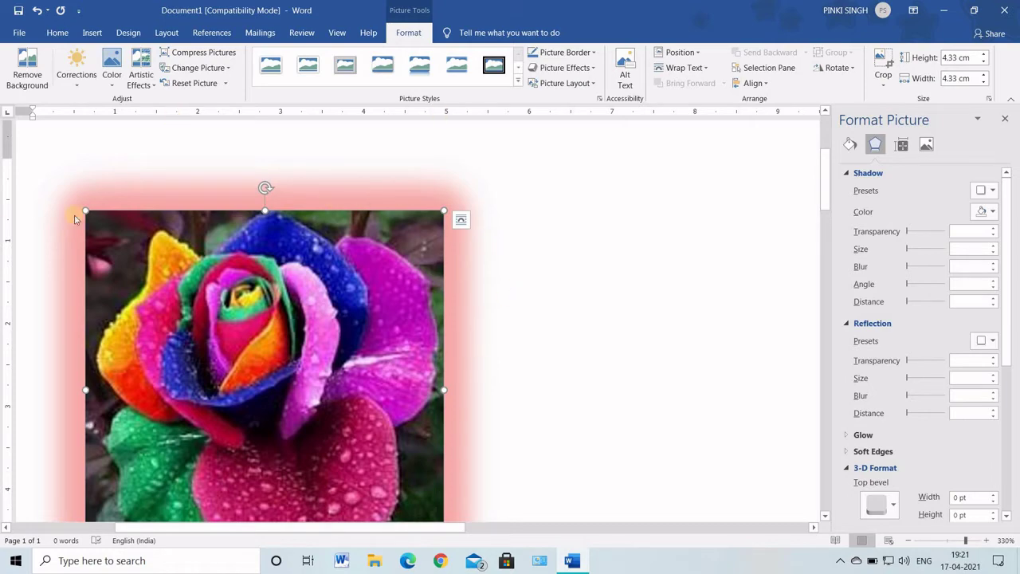
scroll(446, 399, down, 5)
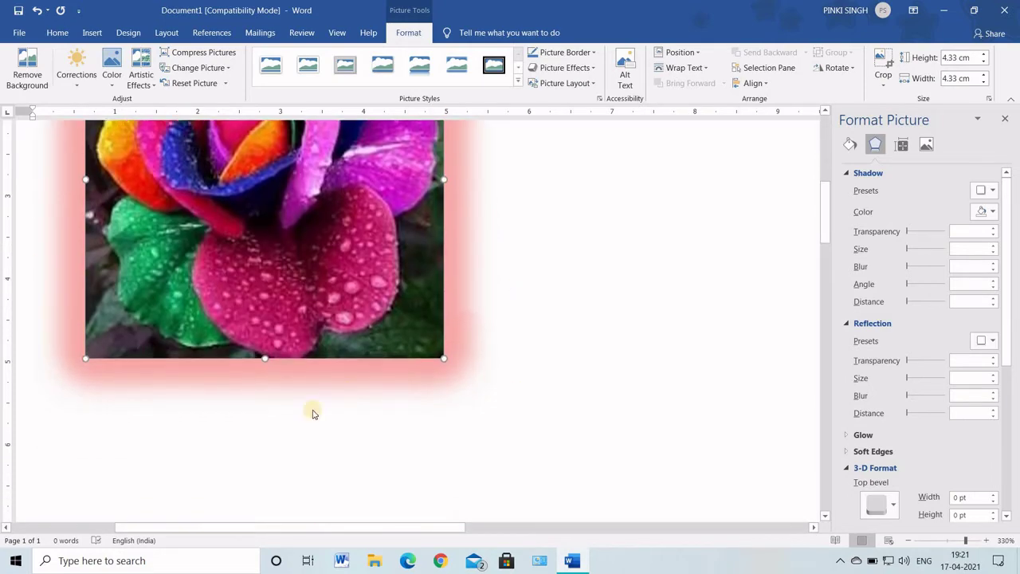
scroll(640, 343, up, 5)
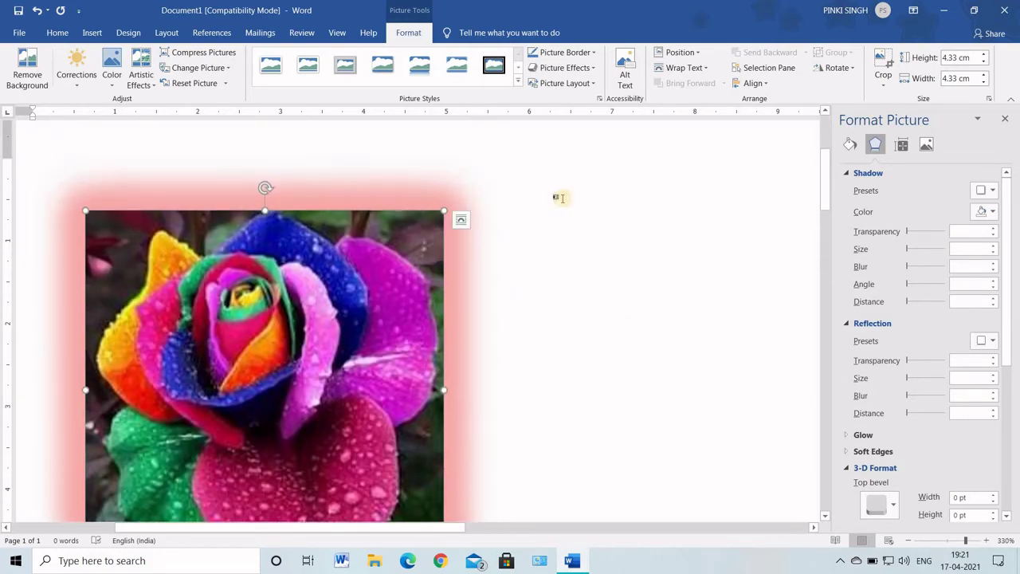
Change the rose picture's glow color to Orange, Accent 6, Darker 25%
click(599, 68)
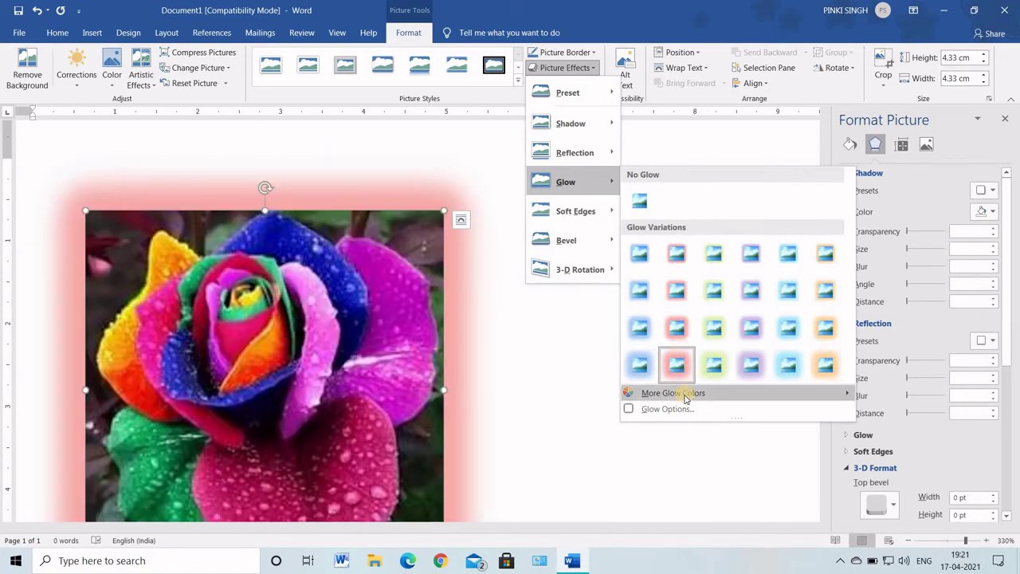
mouse_move(668, 397)
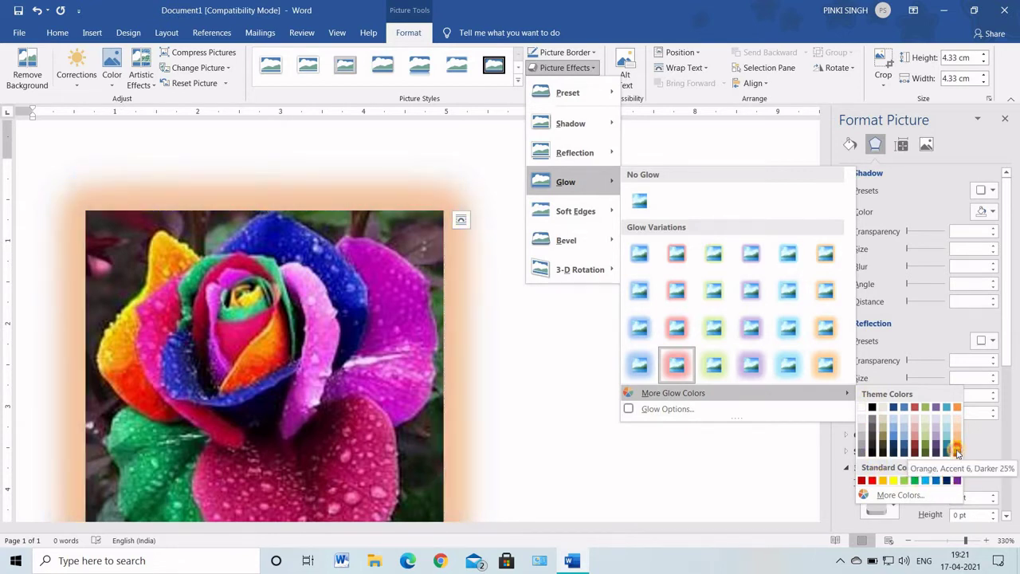
click(959, 450)
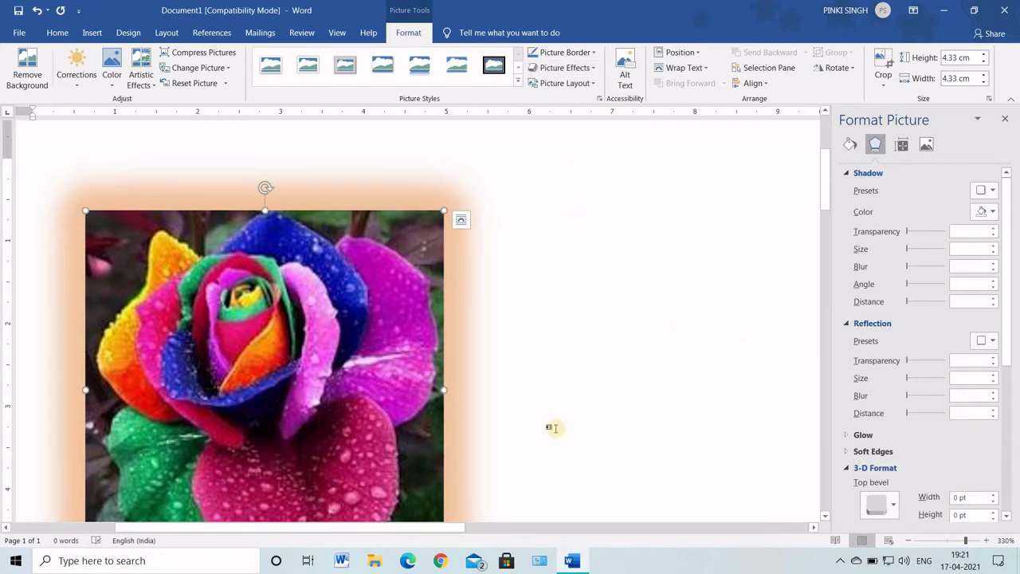
Open the detailed glow options, look through the glow presets, and set the glow color to standard red
click(591, 68)
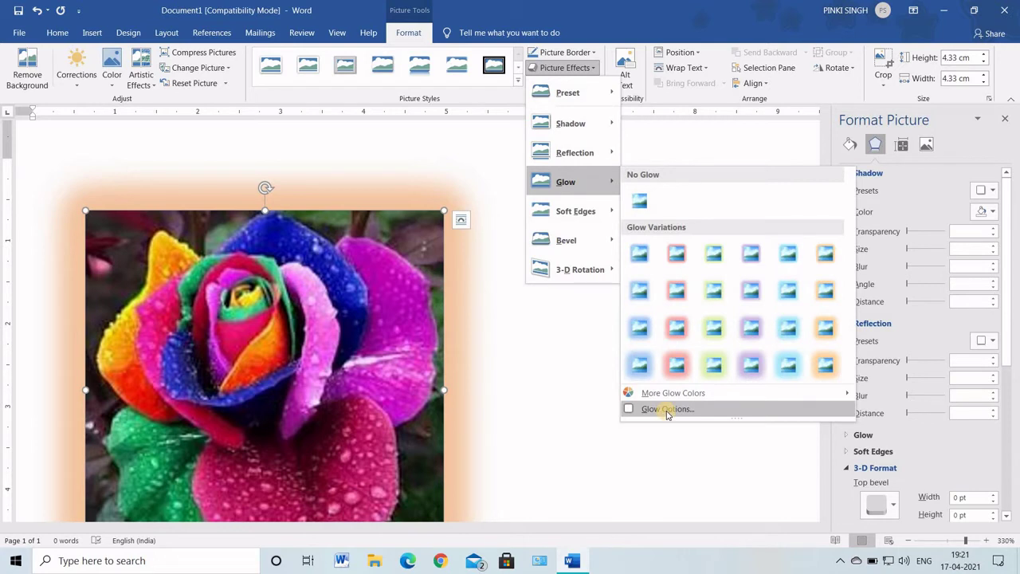
click(667, 410)
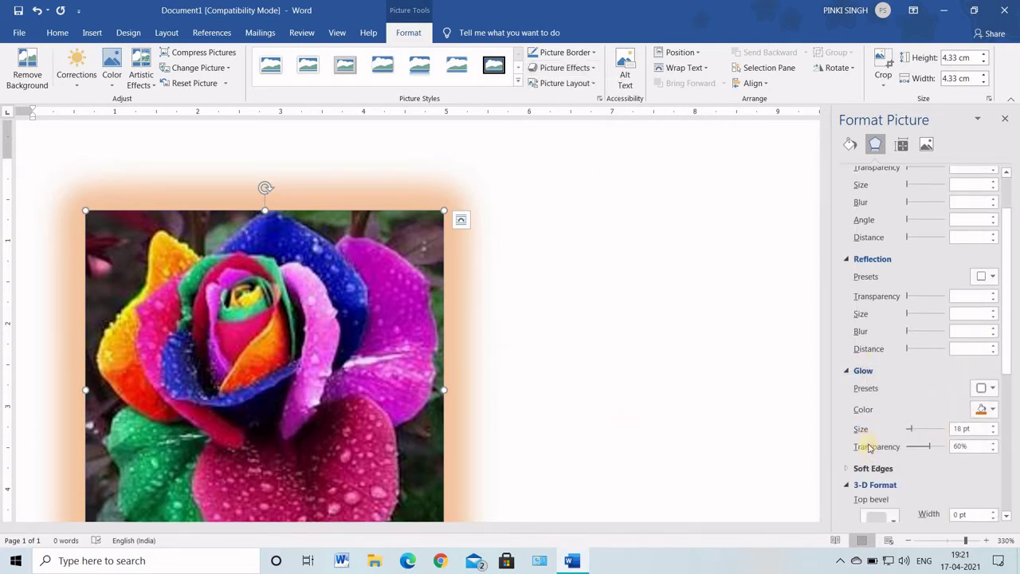
click(985, 387)
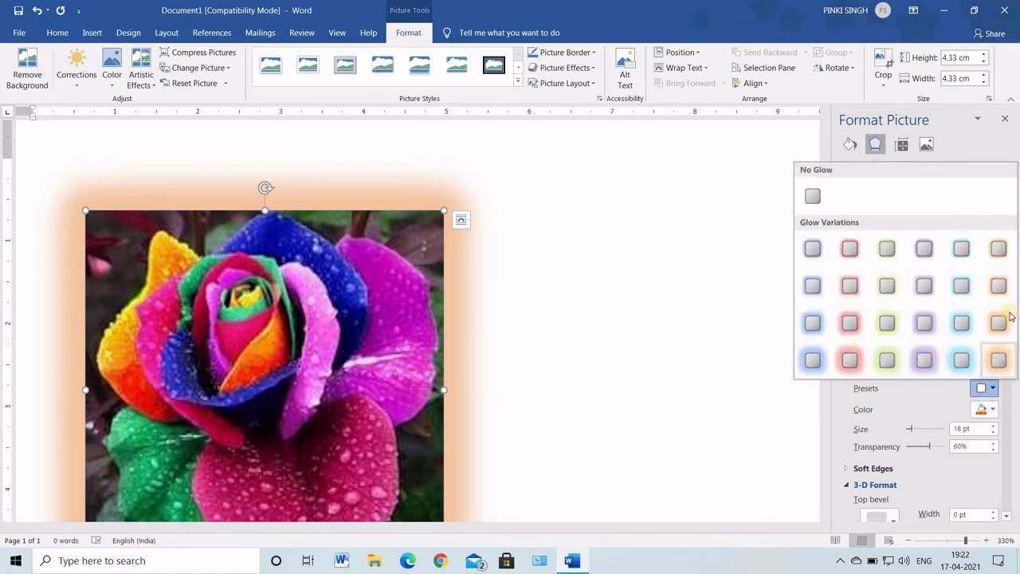
click(893, 398)
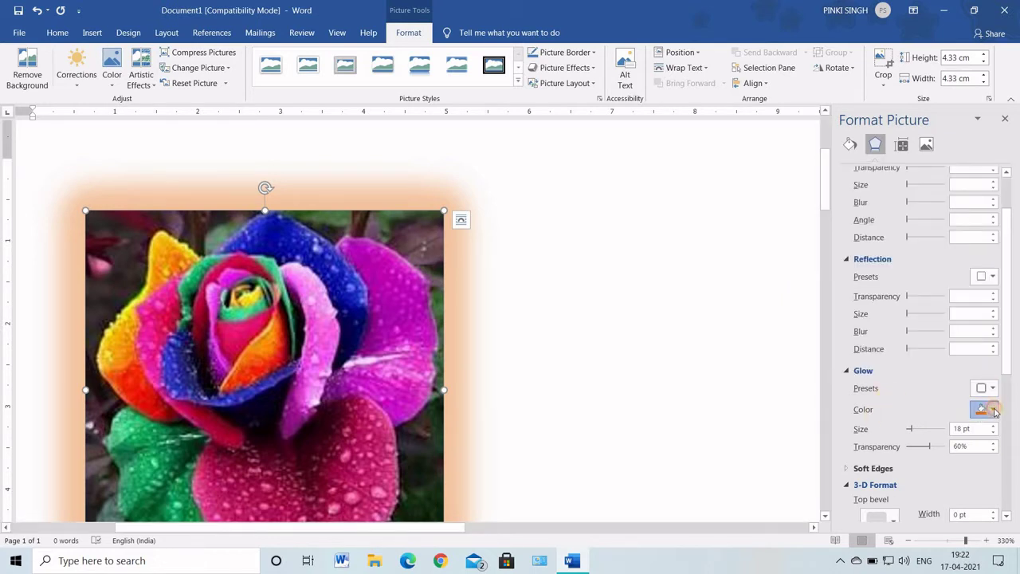
click(993, 409)
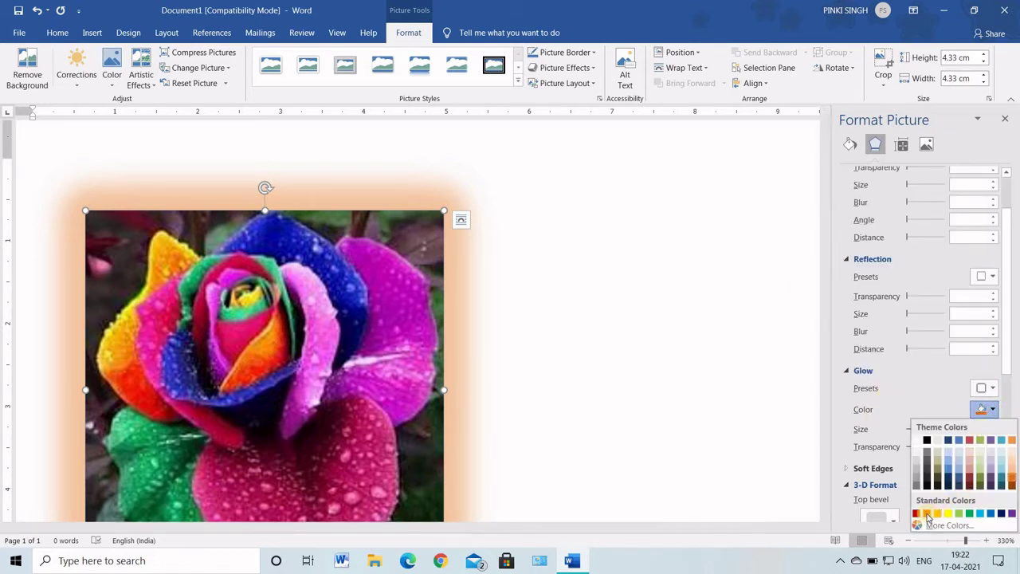
click(927, 514)
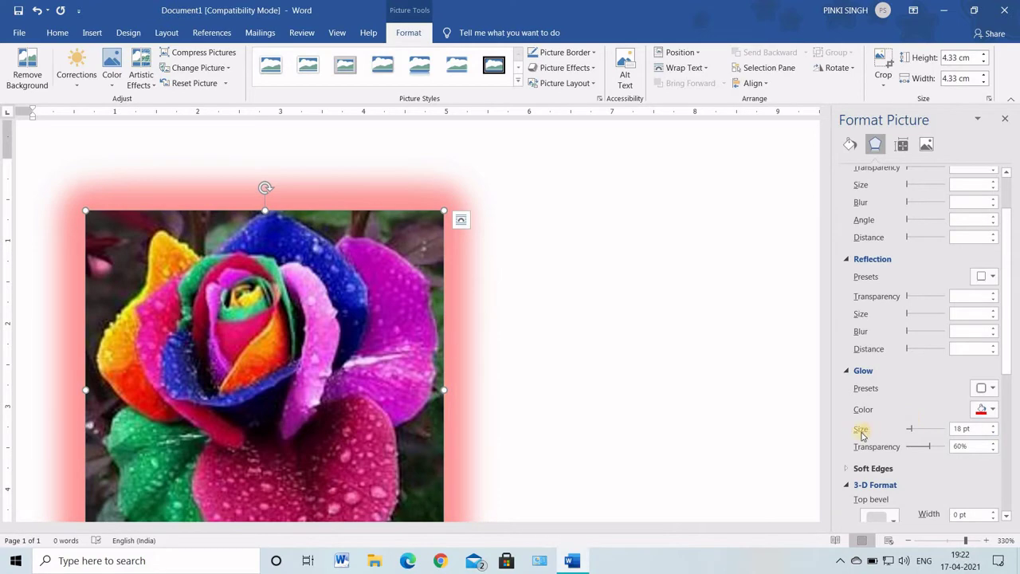
Set the red glow's size to 11 pt and its transparency to 36%, and review the result around the picture
mouse_move(912, 431)
mouse_down()
mouse_move(933, 428)
mouse_move(906, 428)
mouse_move(929, 428)
mouse_move(906, 433)
mouse_move(935, 445)
mouse_move(907, 448)
mouse_move(917, 445)
mouse_move(909, 428)
mouse_move(917, 447)
mouse_up()
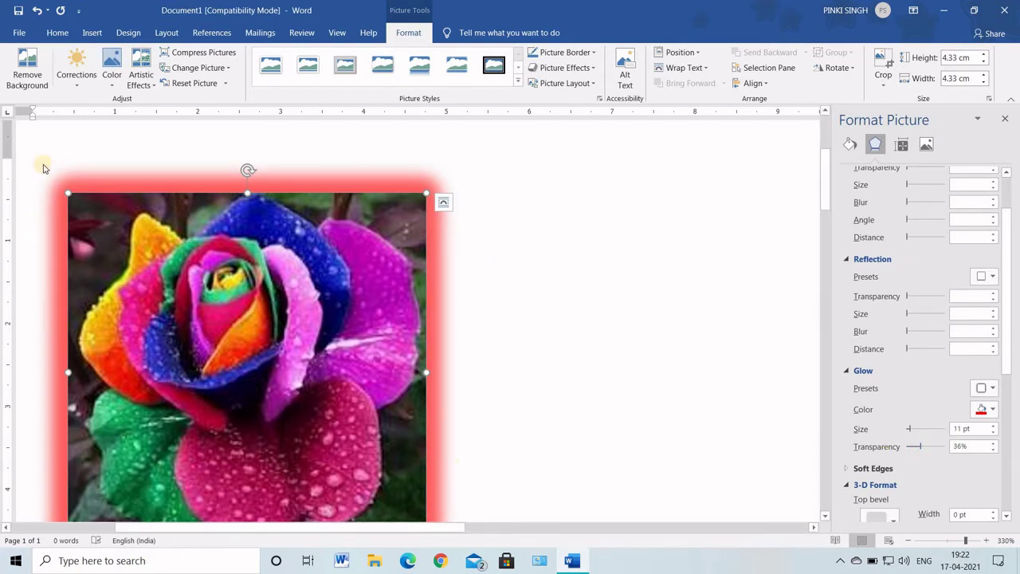
scroll(494, 306, down, 4)
scroll(503, 305, up, 2)
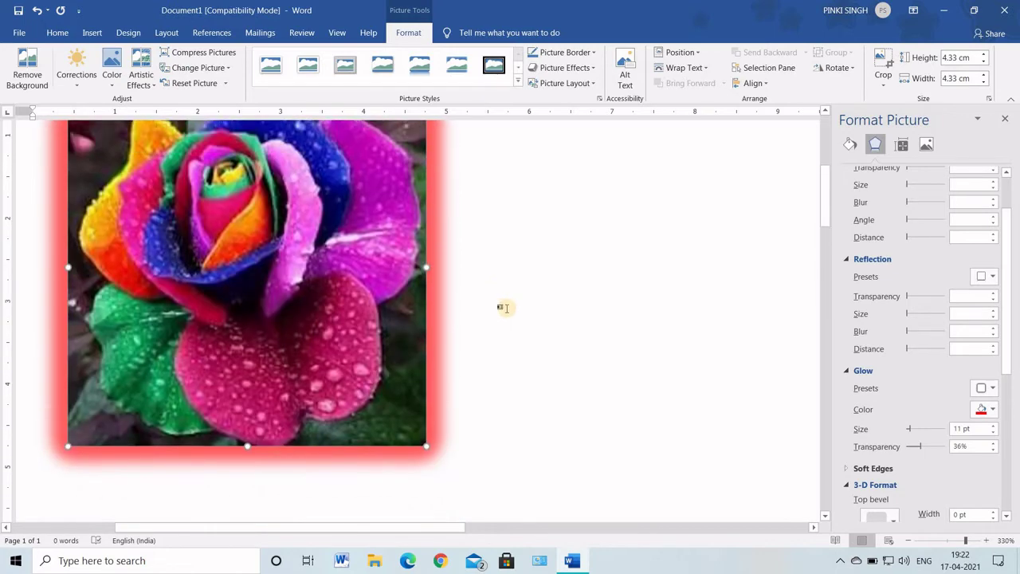
Remove the glow effect from the rose picture
scroll(518, 280, up, 2)
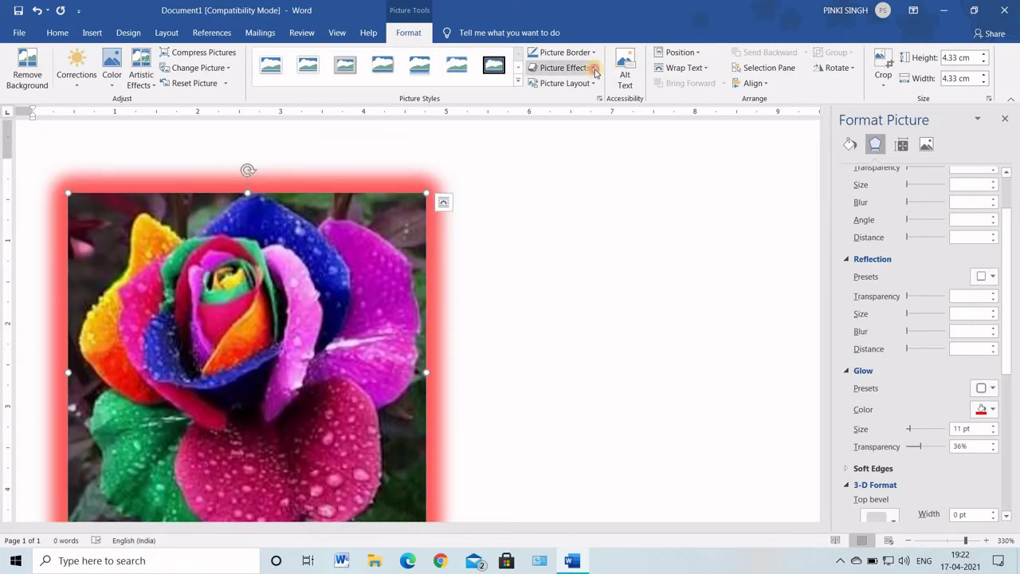
click(594, 73)
mouse_move(604, 184)
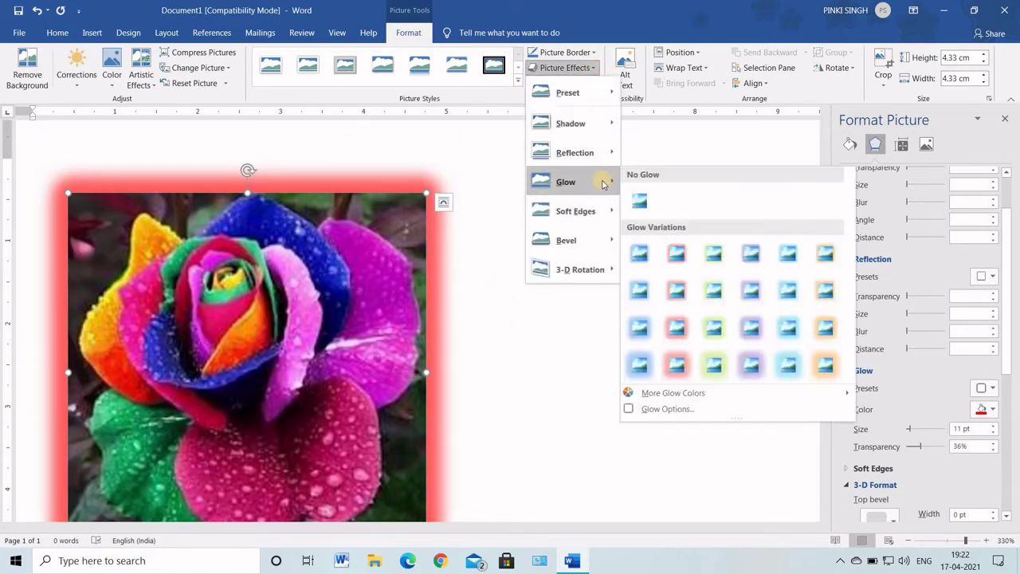
click(637, 199)
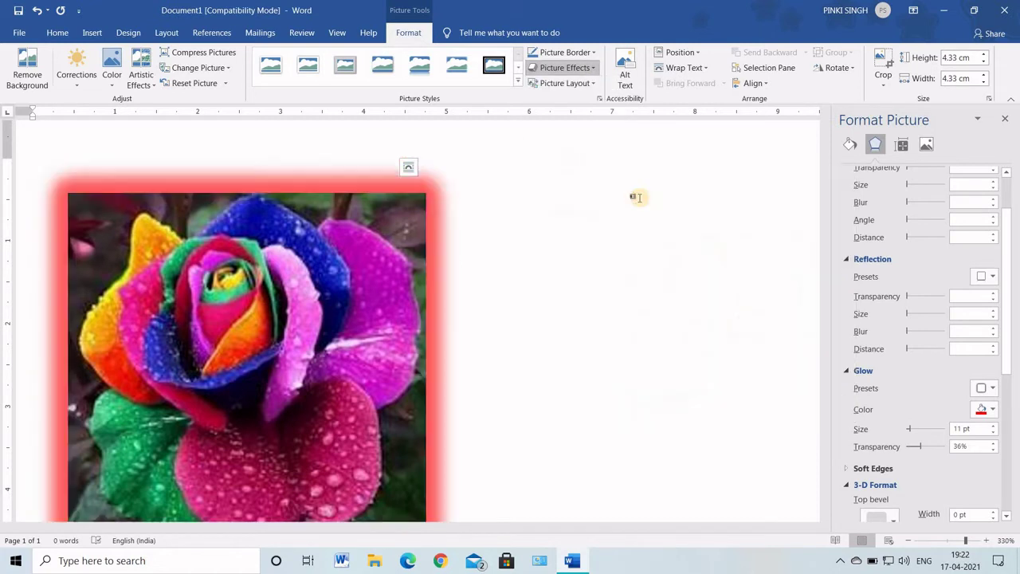
Open the detailed soft edges options for the rose picture and set the soft edge size to 10 pt
click(592, 72)
mouse_move(579, 252)
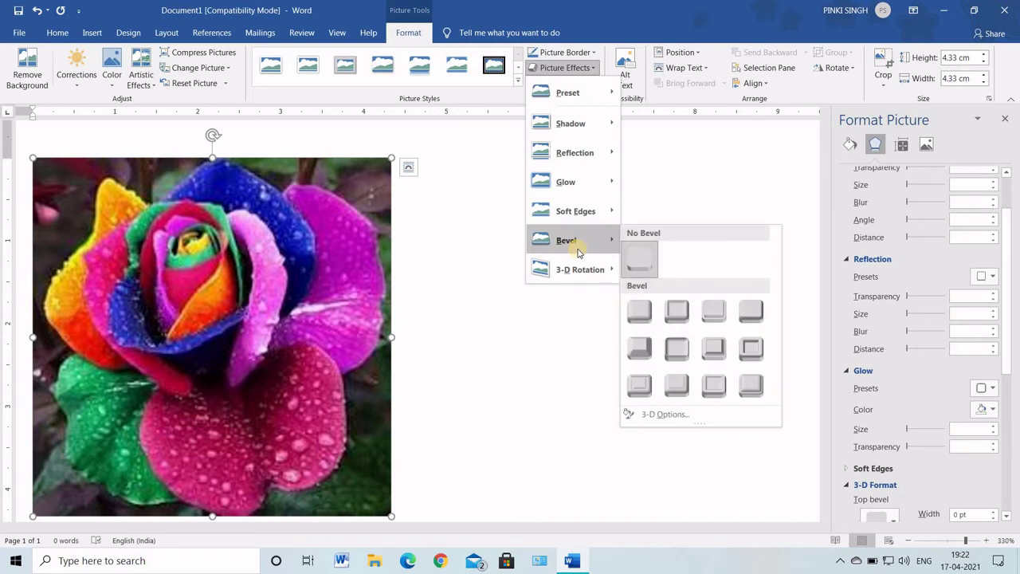
mouse_move(579, 217)
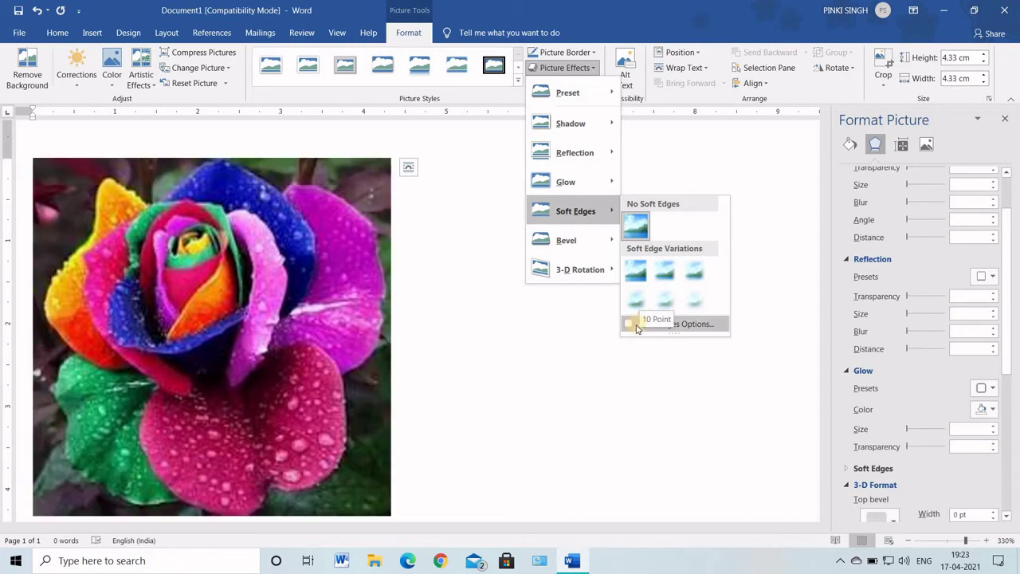
click(679, 325)
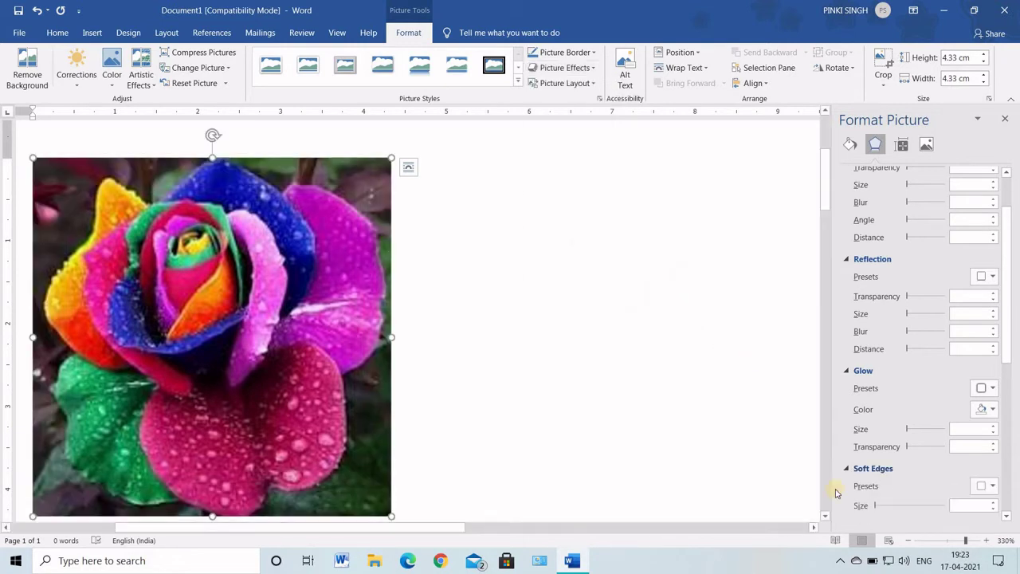
scroll(923, 478, down, 1)
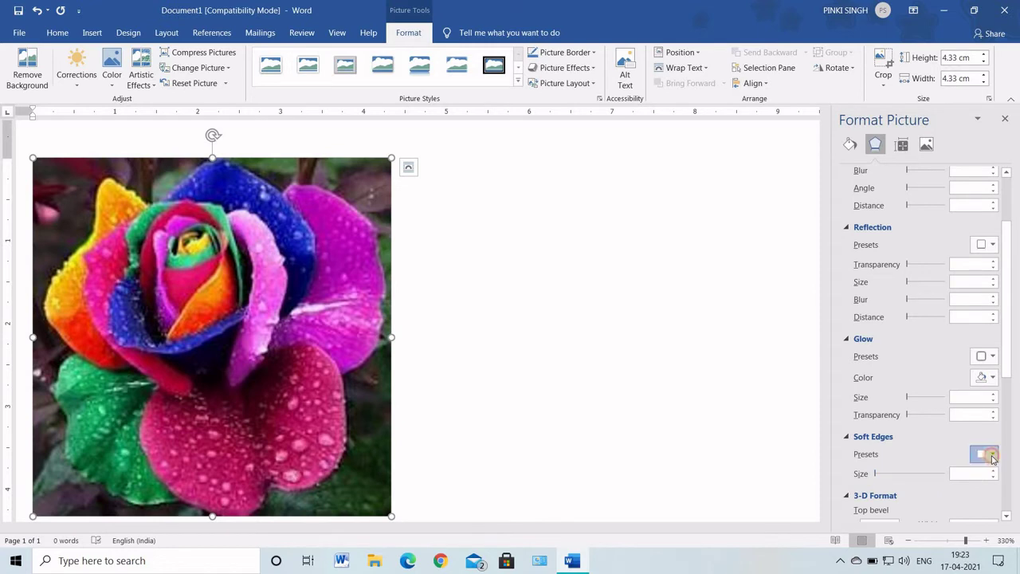
click(988, 454)
click(793, 458)
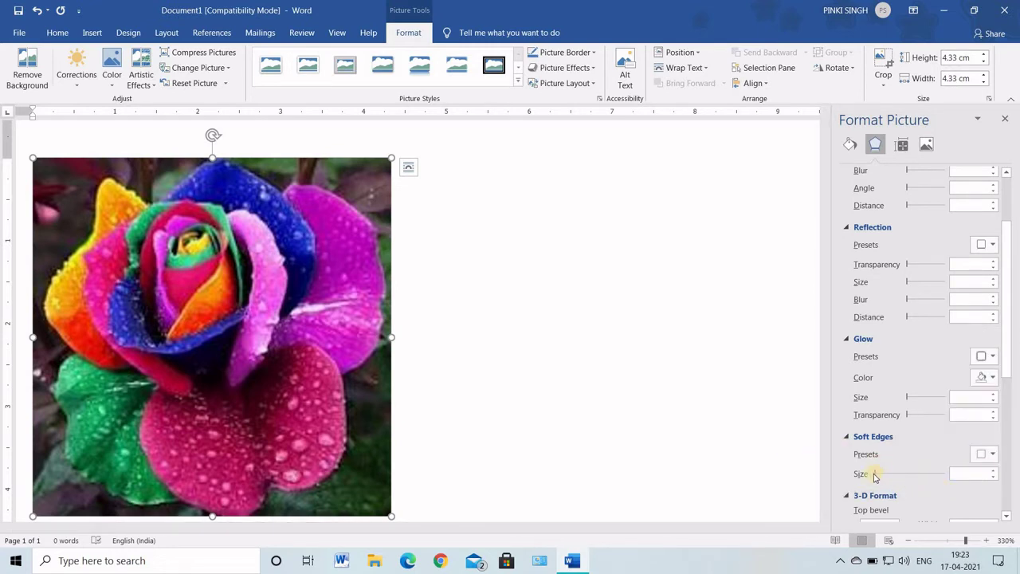
mouse_move(877, 475)
mouse_down()
mouse_move(929, 476)
mouse_move(880, 473)
mouse_up()
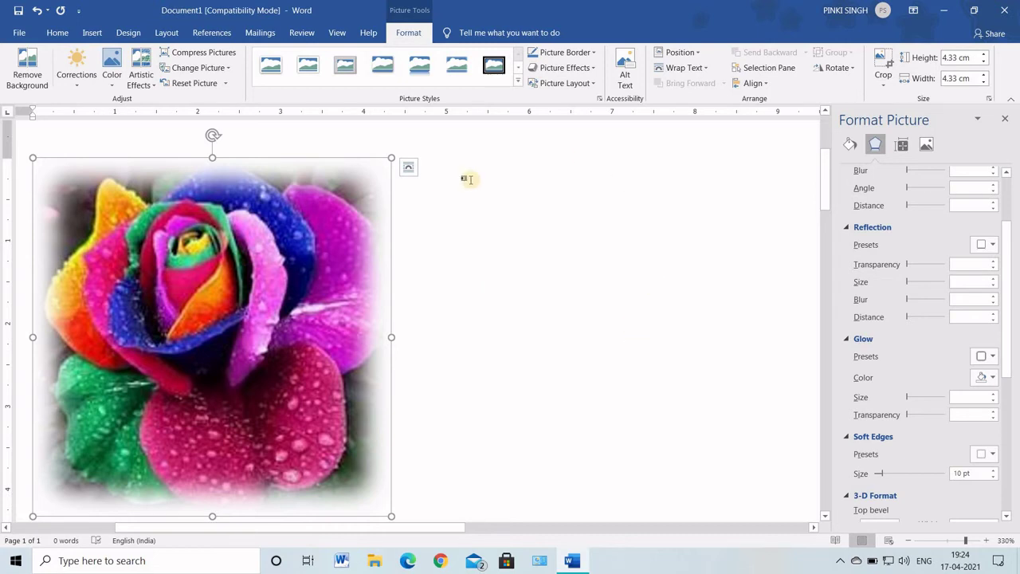
Remove the soft edges from the rose picture
click(594, 70)
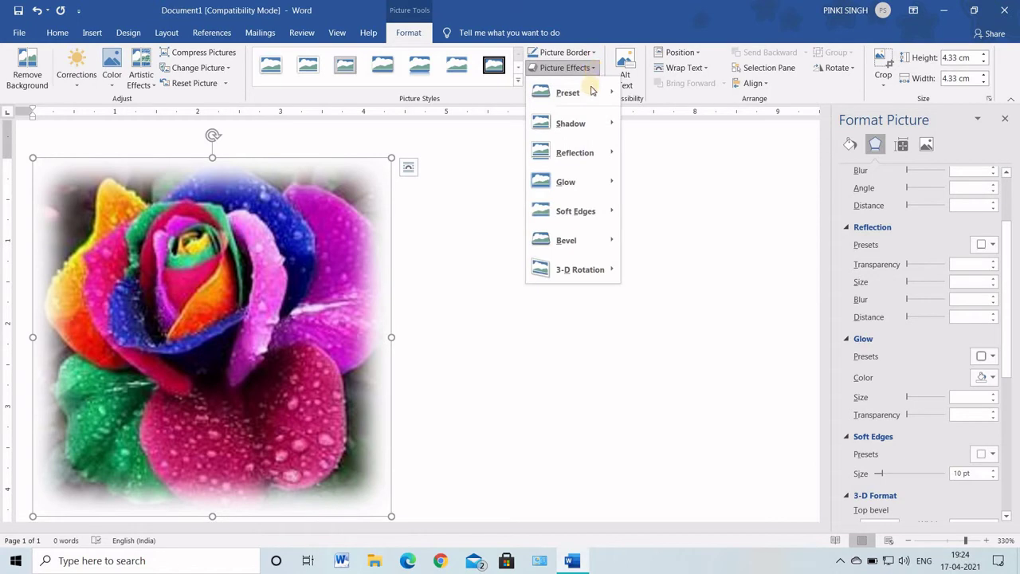
mouse_move(587, 212)
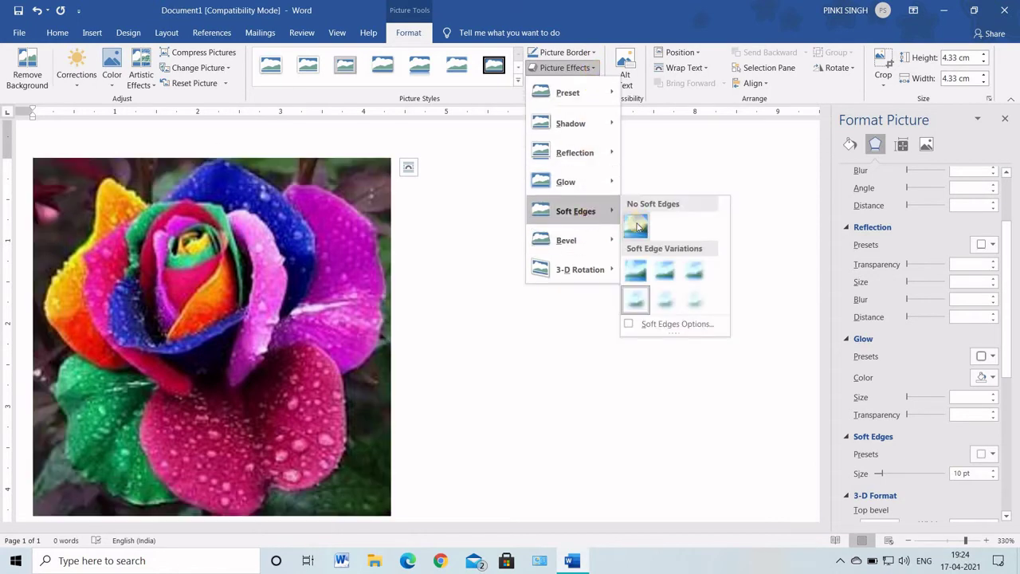
click(636, 228)
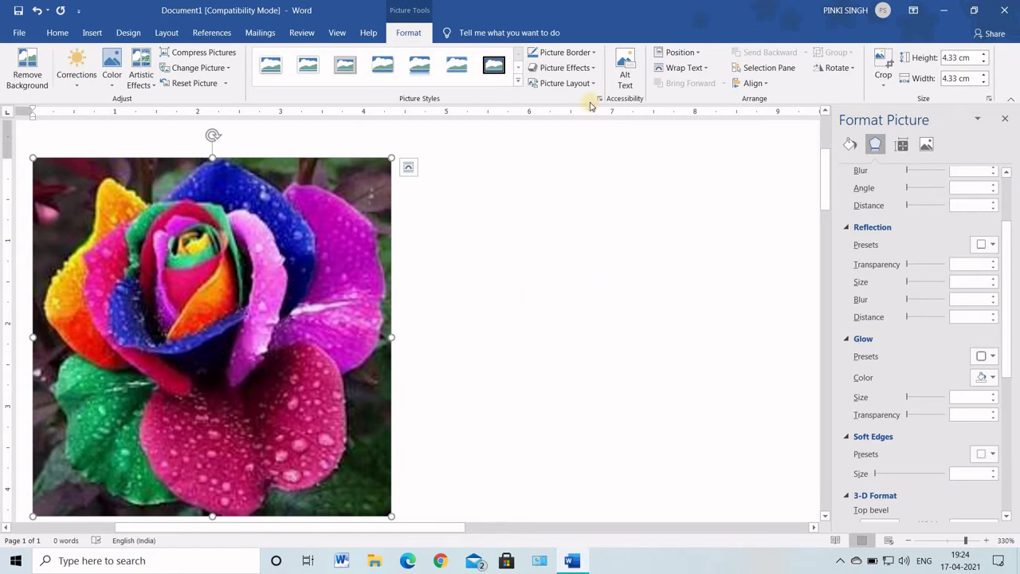
Apply the second bevel in the second row of the bevel presets to the rose picture
click(592, 70)
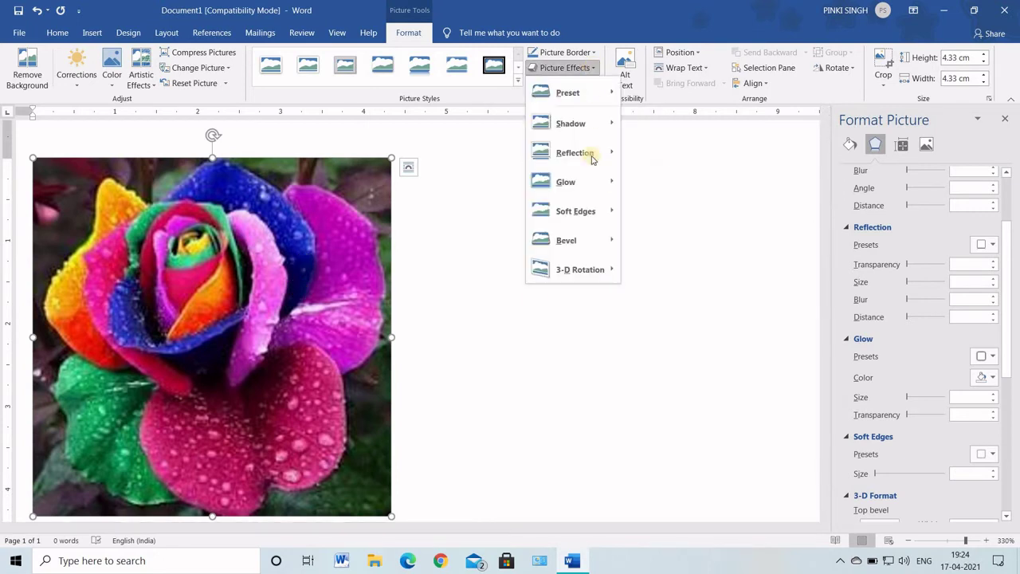
mouse_move(597, 244)
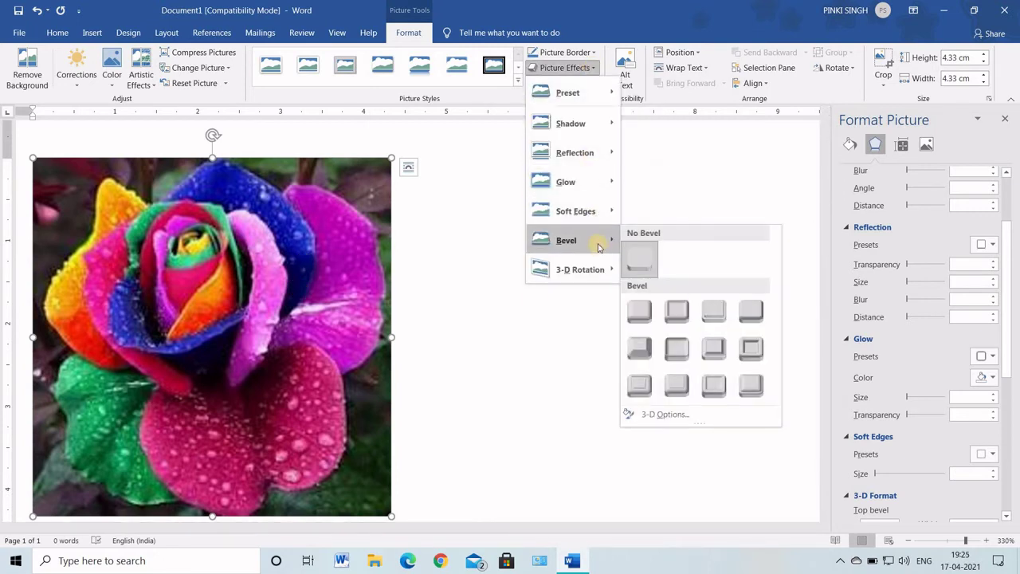
mouse_move(586, 265)
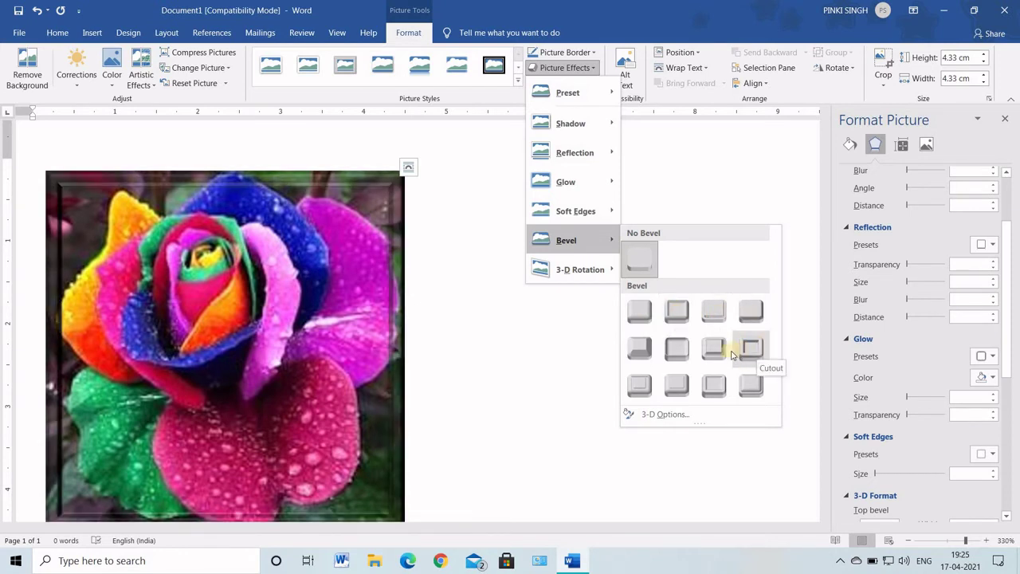
click(678, 347)
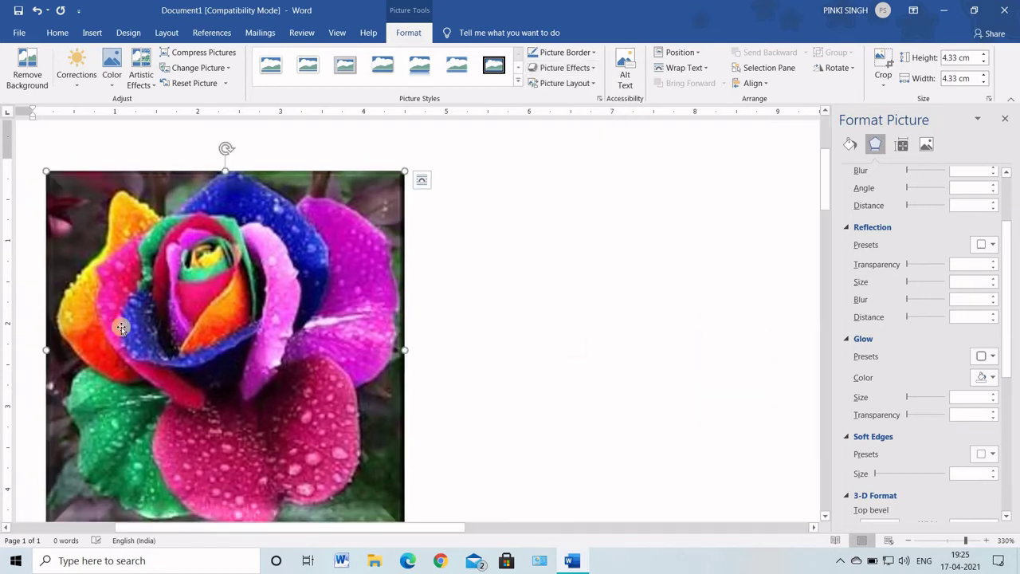
Change the rose picture's bevel to Cutout and review its edges
click(588, 68)
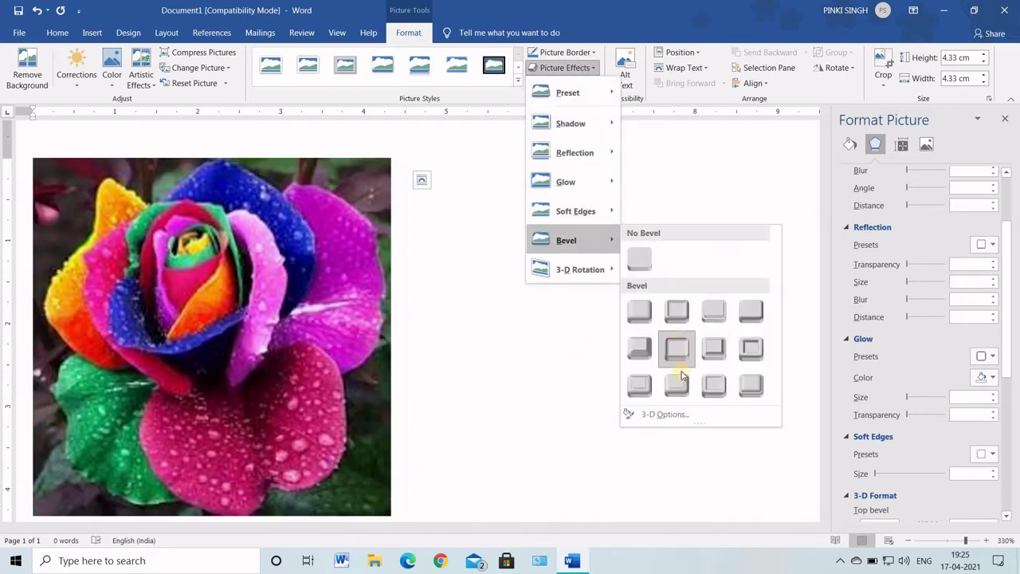
click(748, 351)
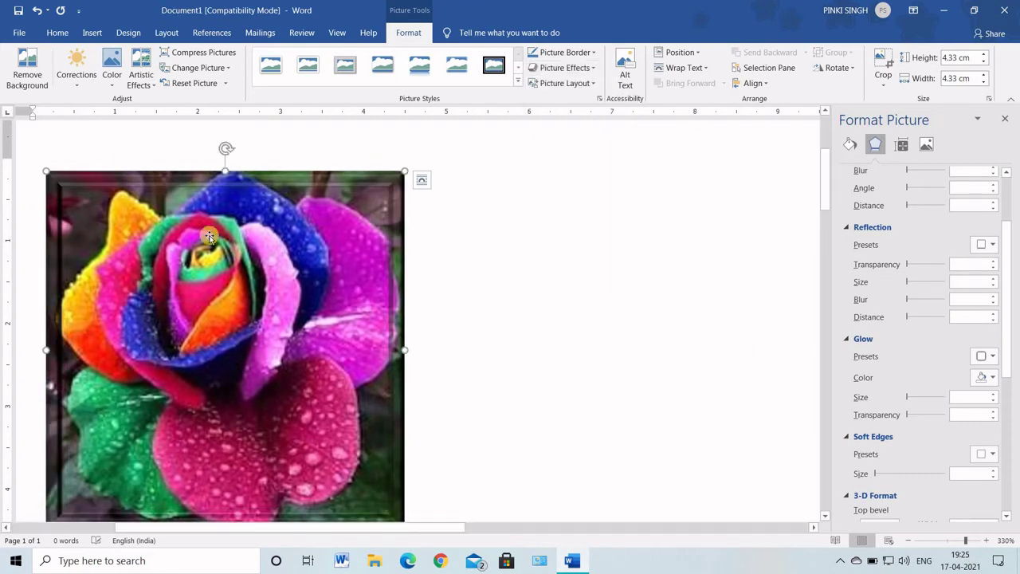
scroll(362, 259, up, 1)
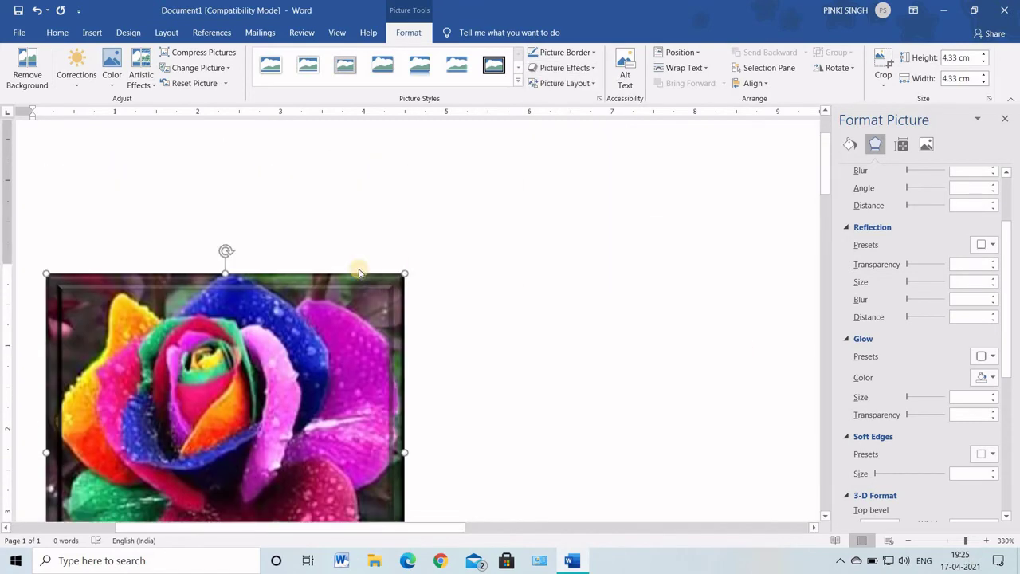
scroll(375, 239, down, 1)
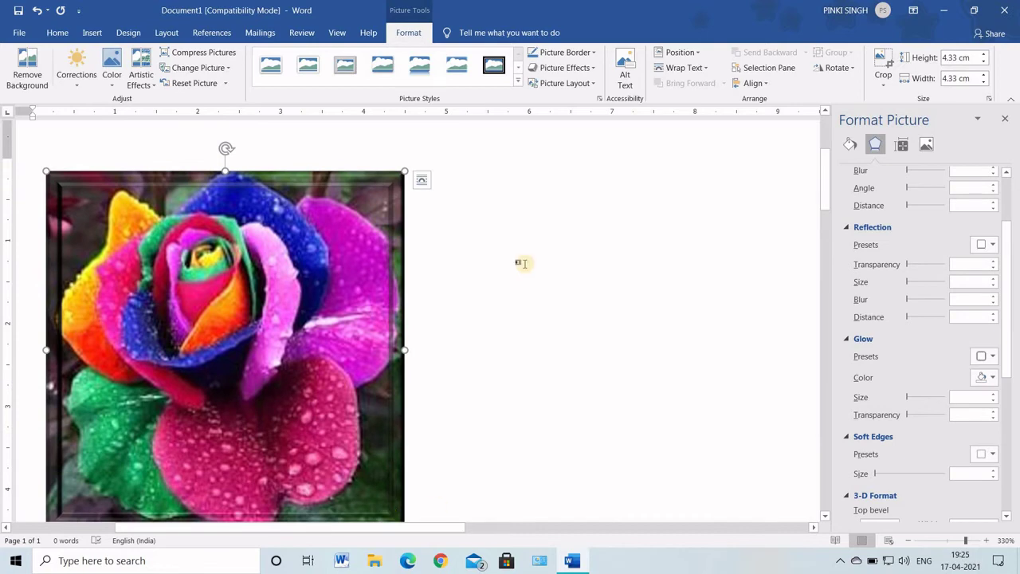
Look through the top and bottom bevel presets in the detailed 3-D options, and set the picture's depth to red, 6 pt
click(598, 70)
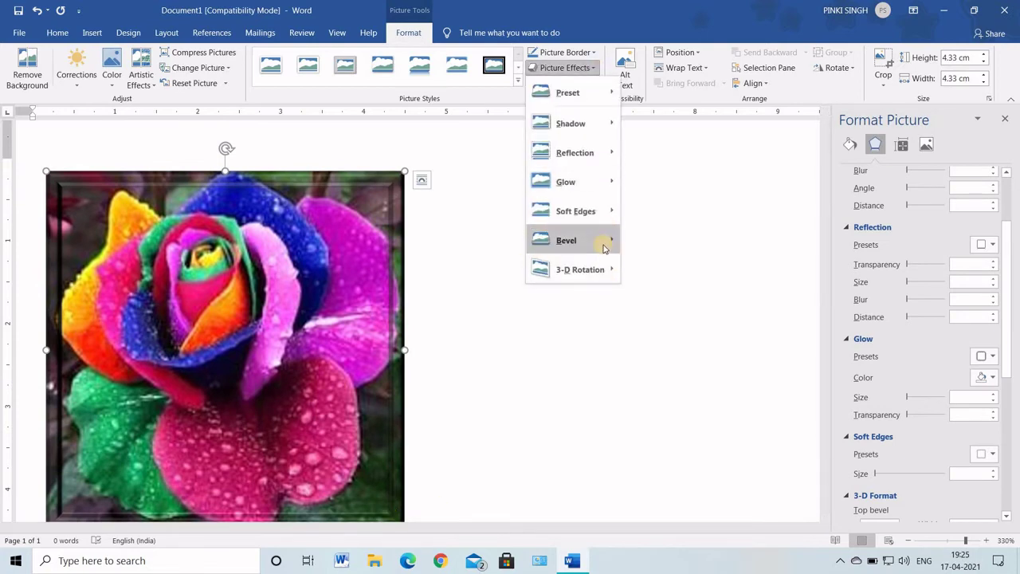
mouse_move(603, 241)
click(660, 414)
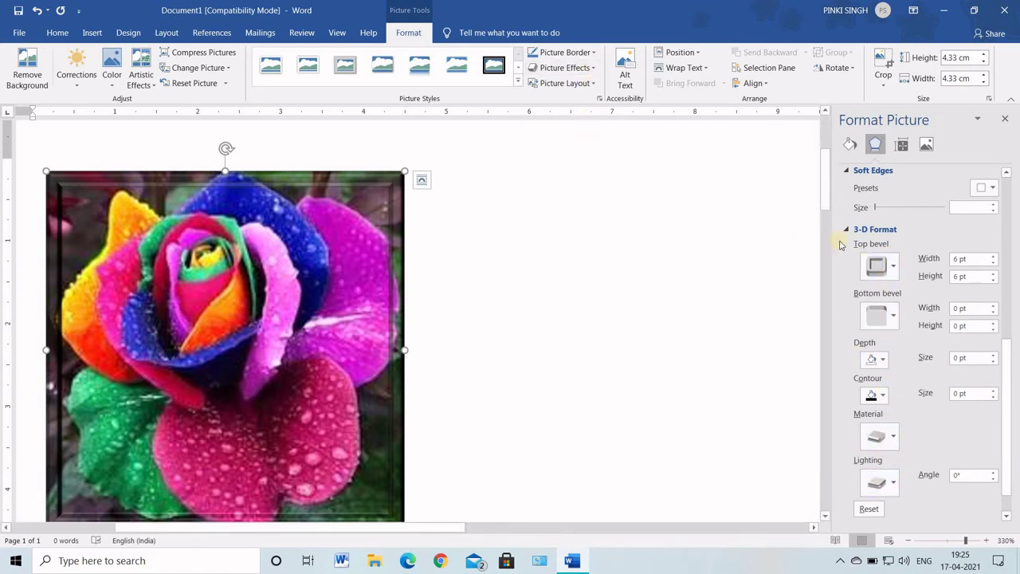
click(888, 266)
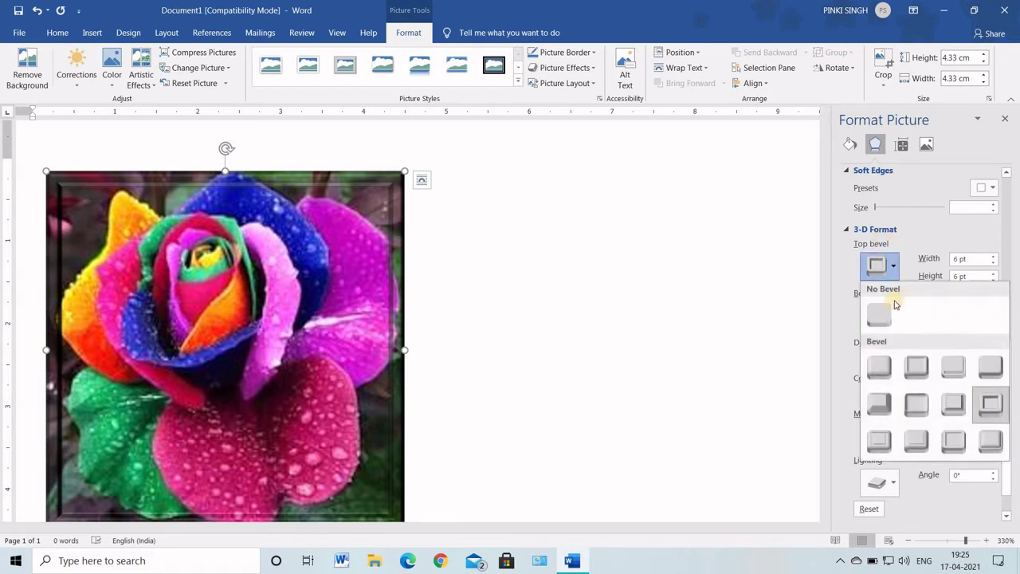
click(720, 388)
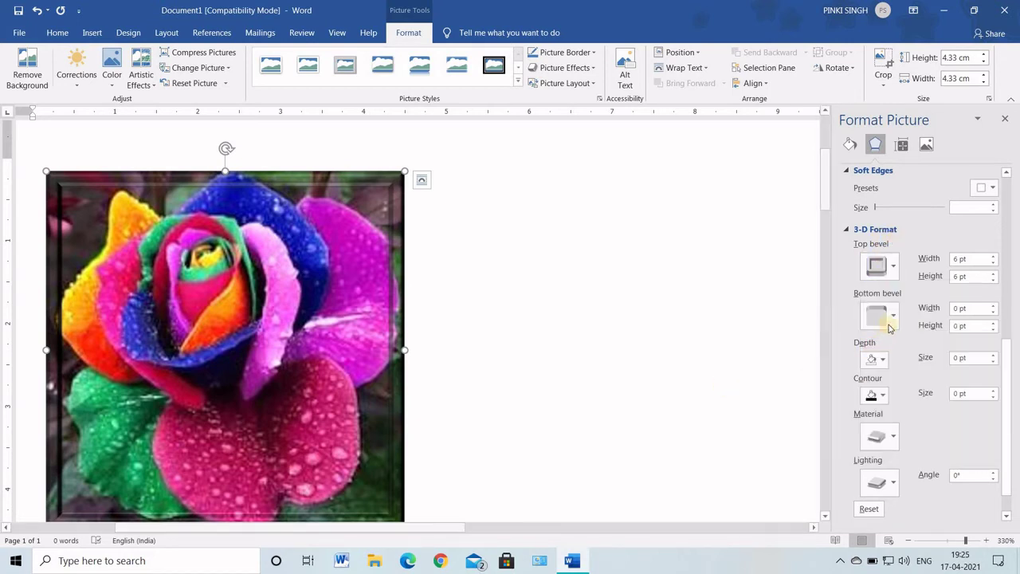
click(892, 319)
click(750, 431)
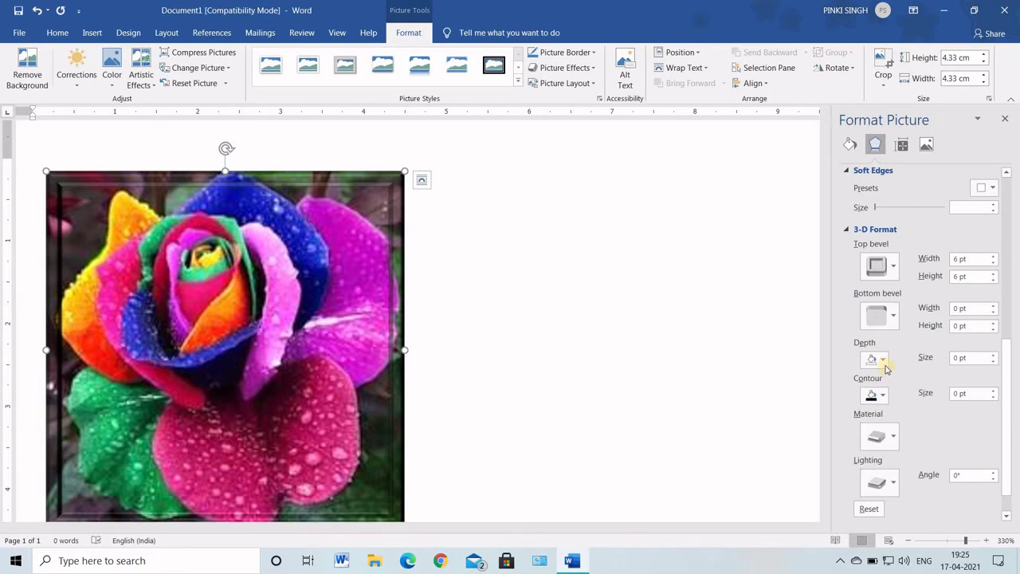
click(880, 359)
click(877, 464)
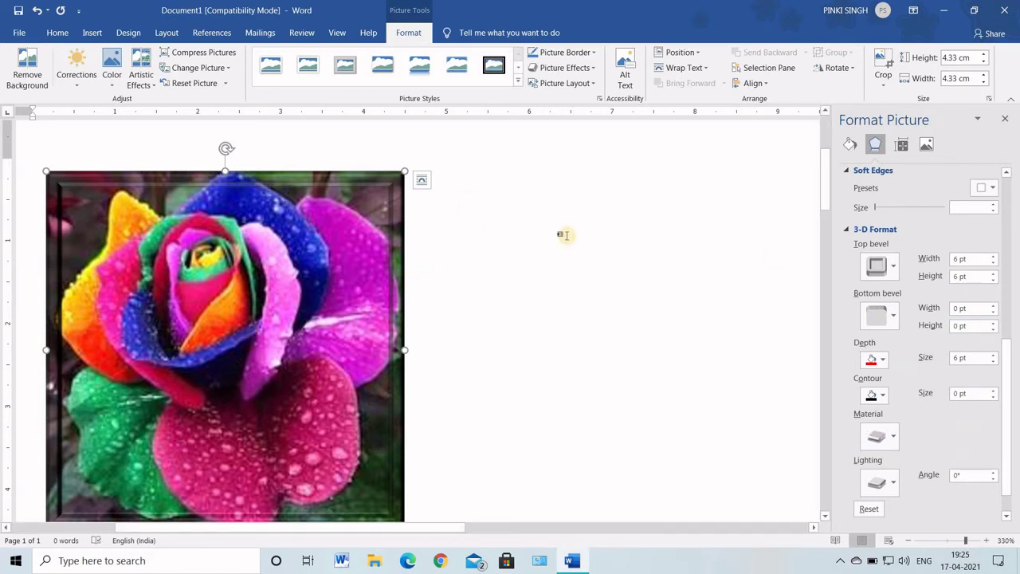
Remove the bevel from the rose picture
click(596, 68)
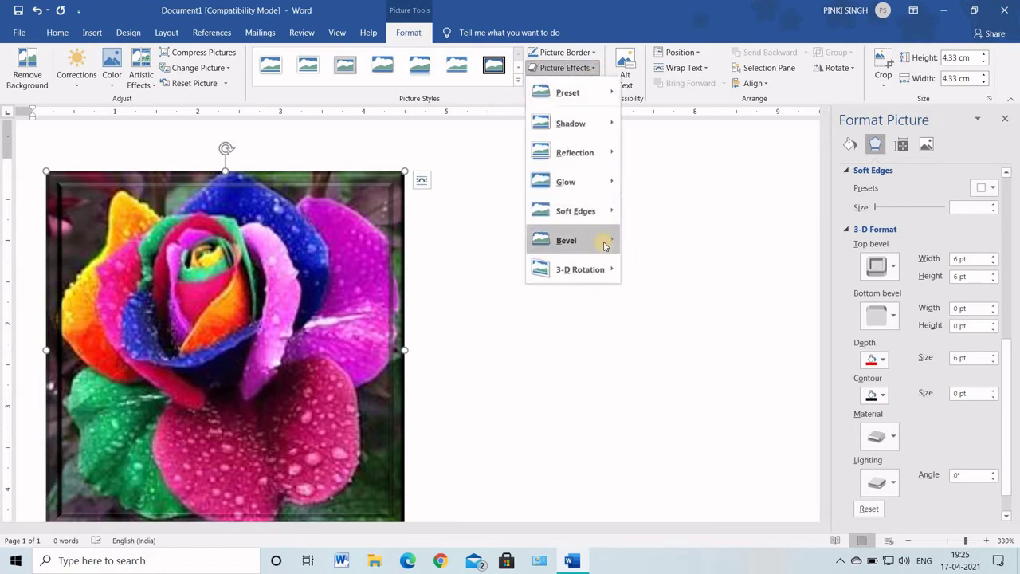
mouse_move(606, 246)
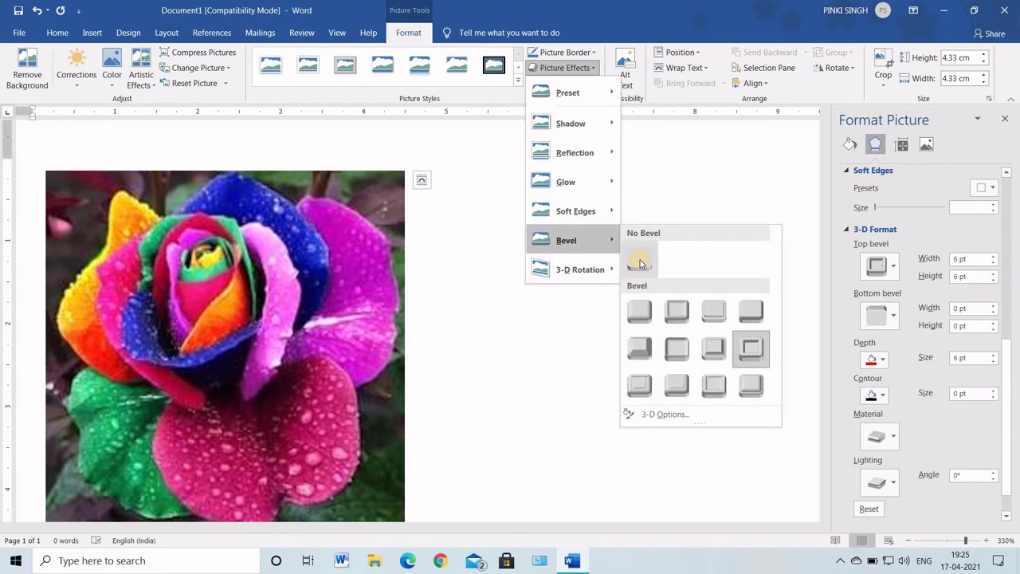
click(639, 261)
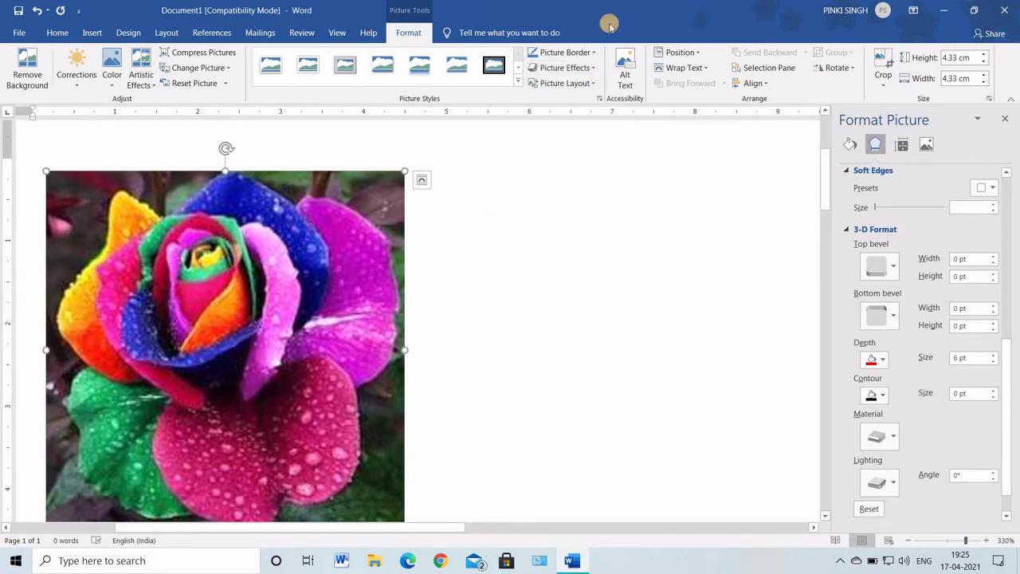
Apply the parallel 3-D rotation preset Off Axis 2: Top to the rose picture
click(563, 68)
mouse_move(570, 281)
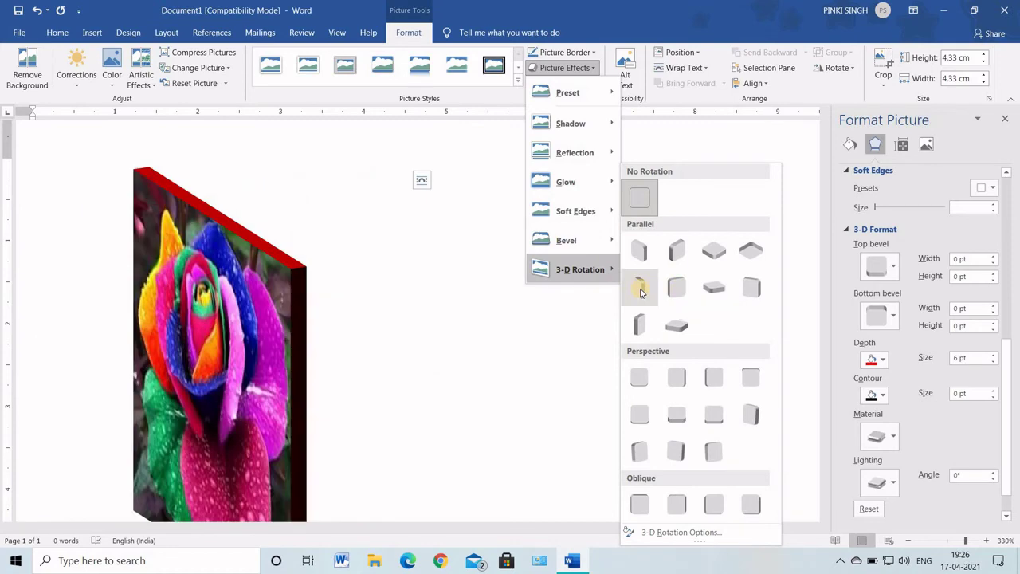
click(676, 325)
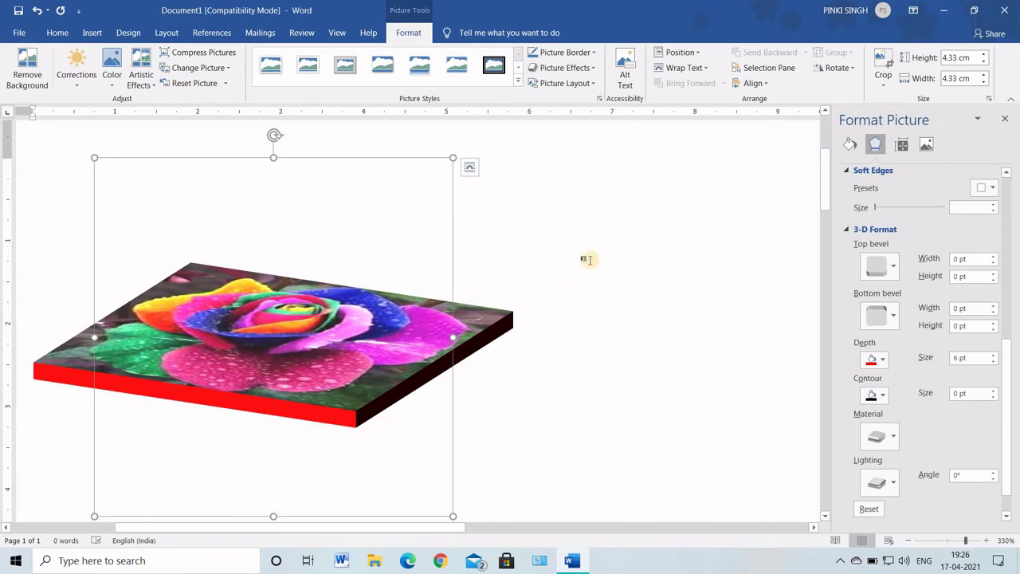
click(591, 69)
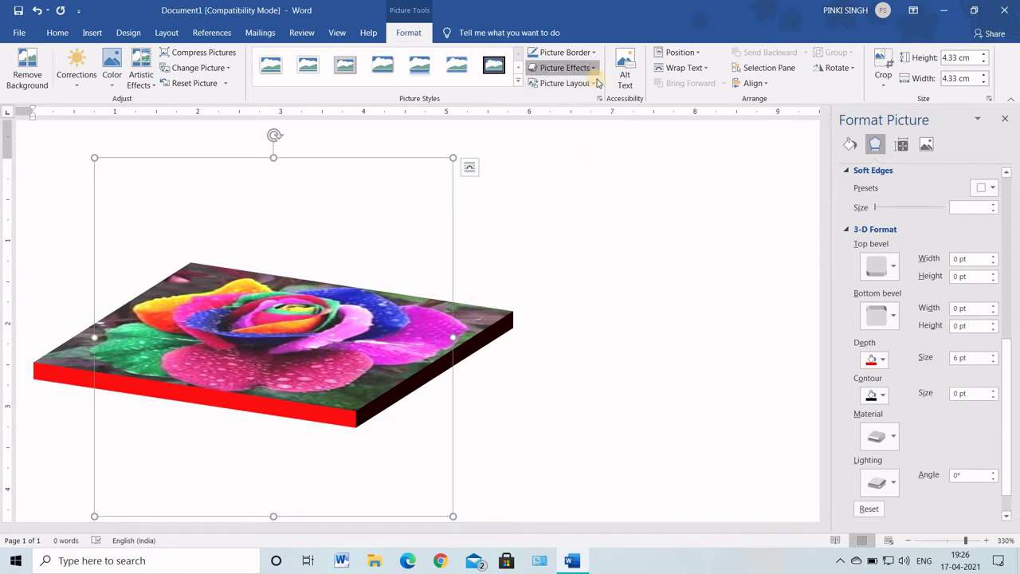
mouse_move(596, 269)
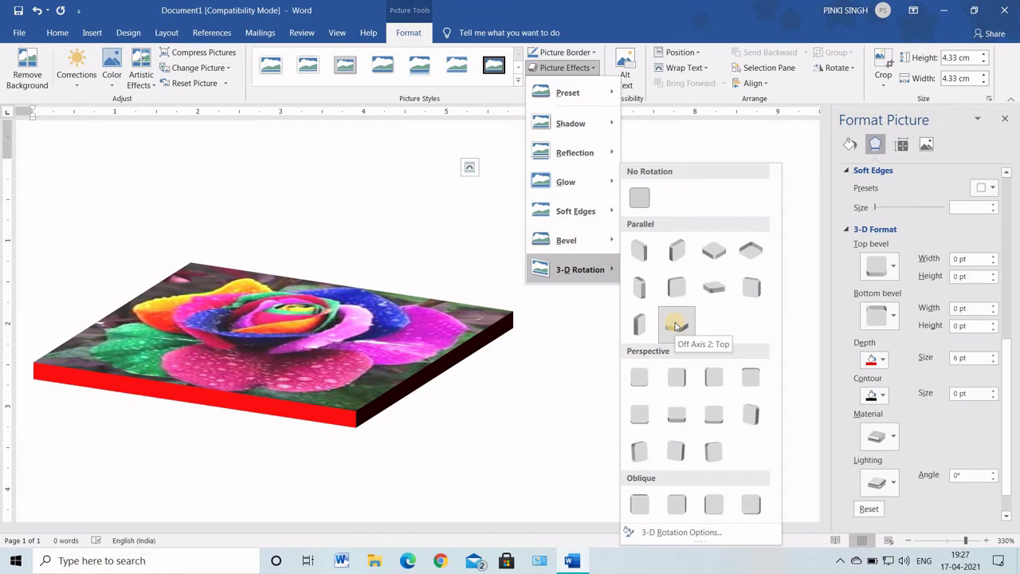
click(675, 325)
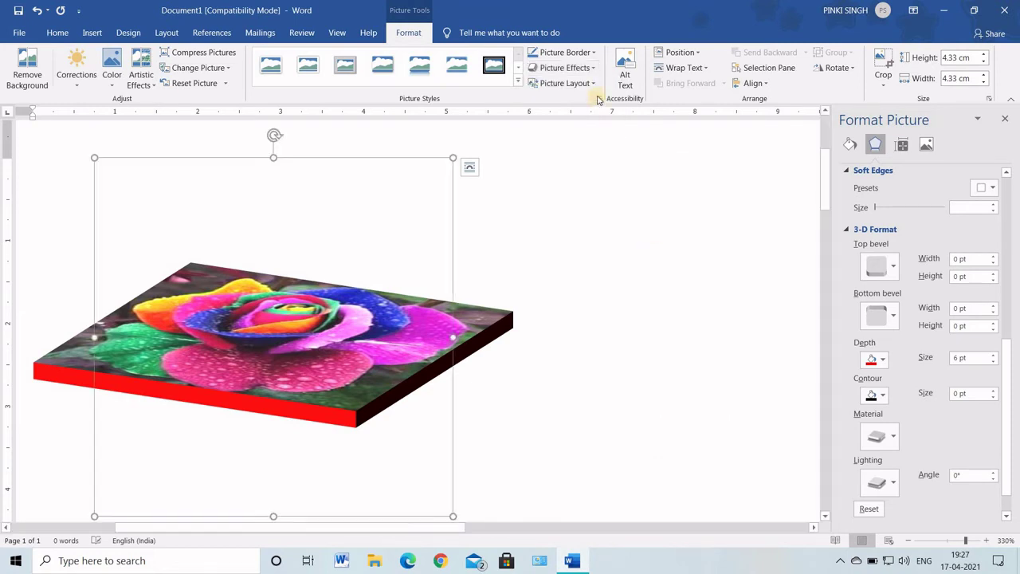
Open the detailed 3-D rotation options for the rose picture and look through the rotation presets
click(593, 70)
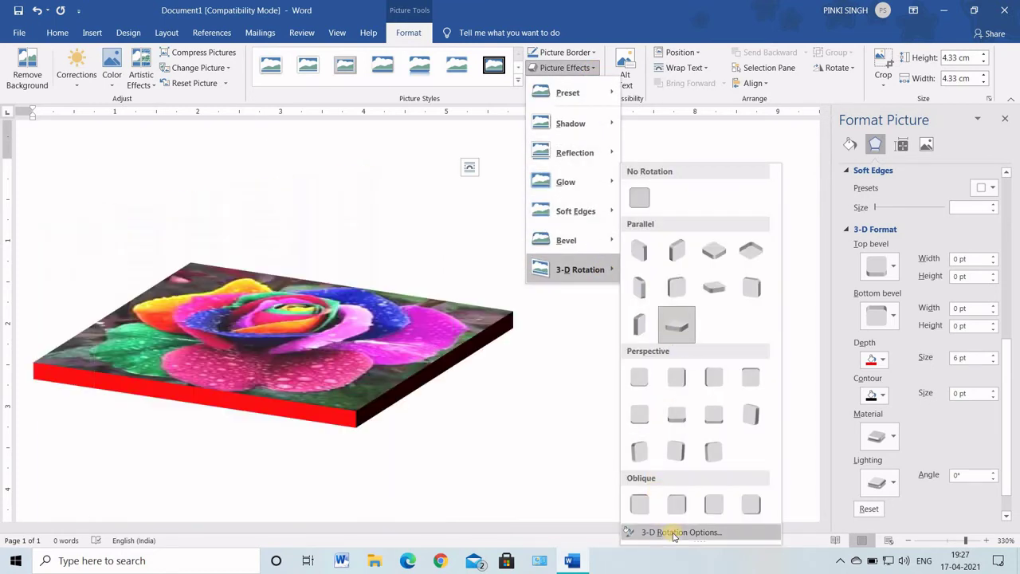
click(701, 532)
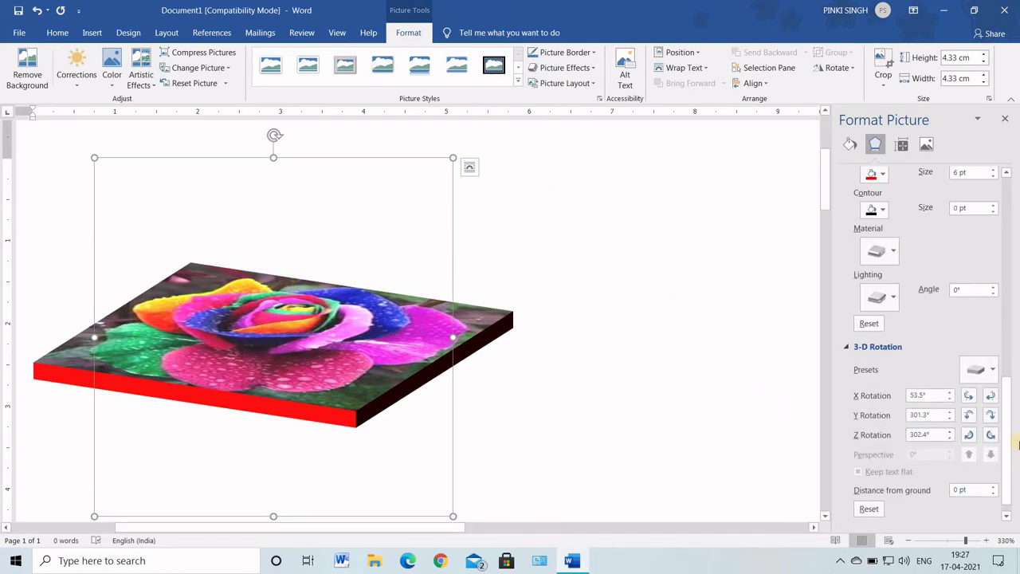
click(991, 370)
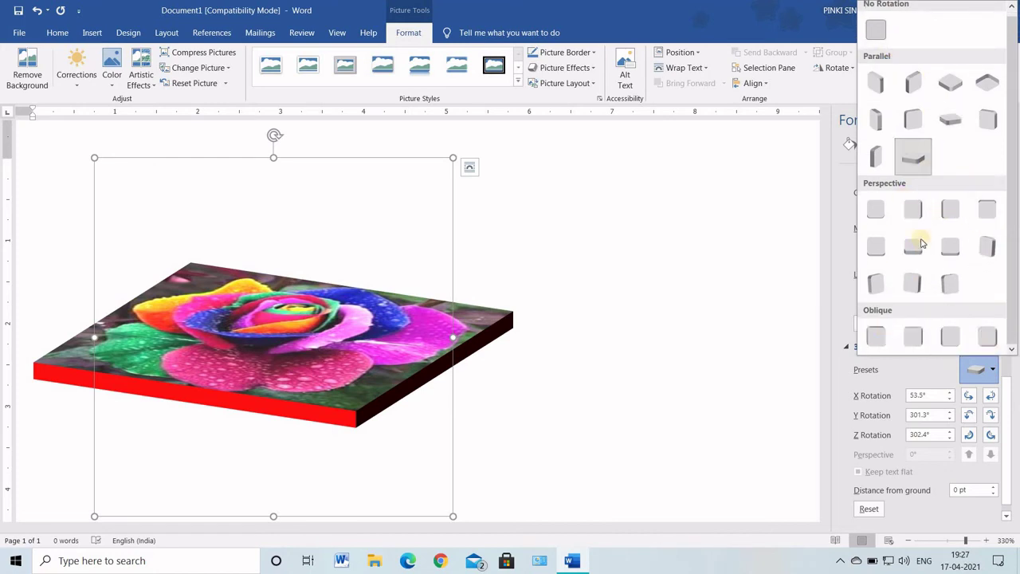
click(775, 408)
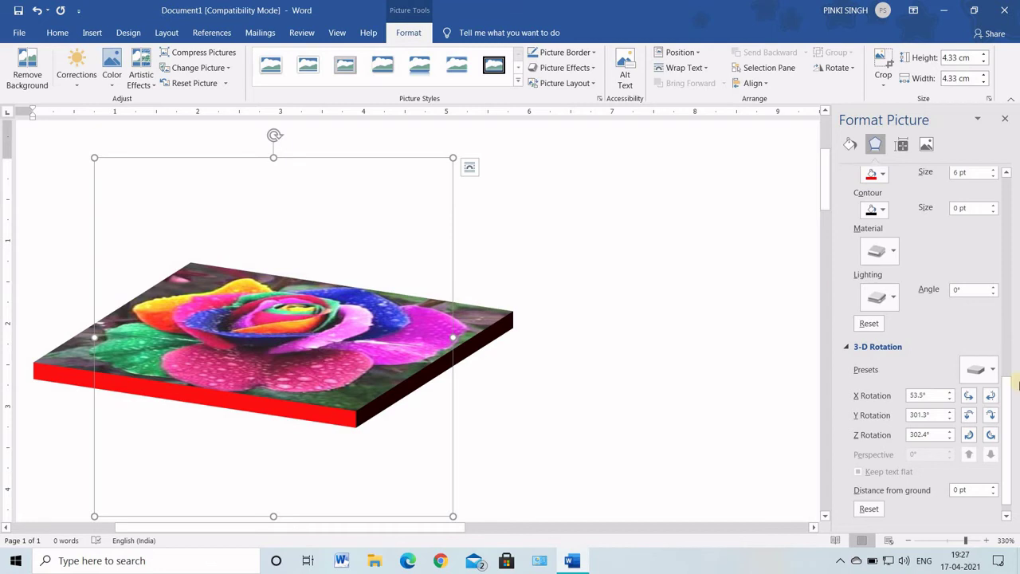
Set the rose picture's X rotation to 220°
click(949, 392)
click(949, 392)
click(949, 392)
click(949, 392)
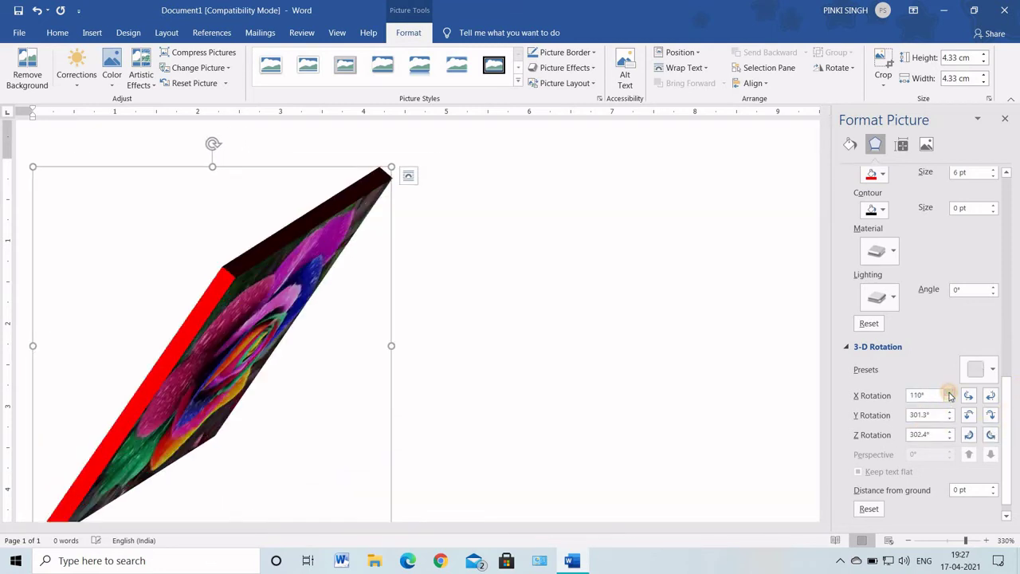
click(950, 392)
click(949, 392)
click(950, 392)
click(949, 392)
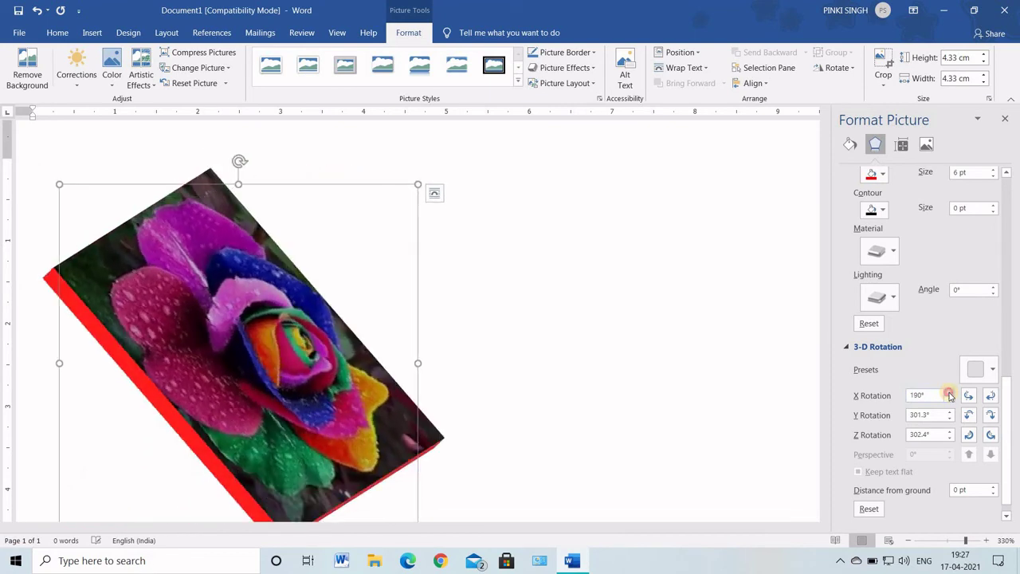
click(949, 392)
click(949, 394)
click(949, 393)
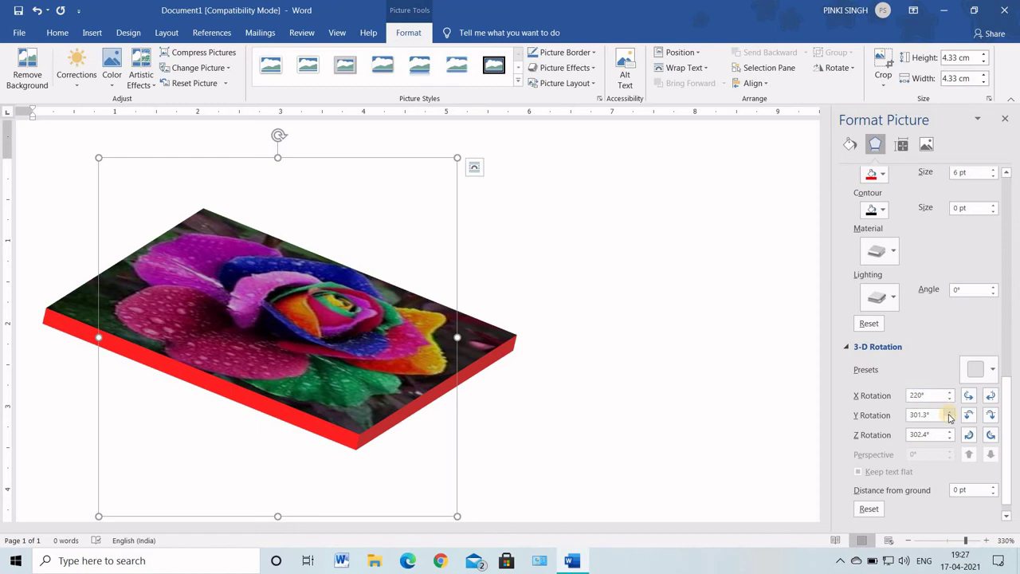
Raise the rose picture's Y rotation and then its X rotation to 359.9°
drag(949, 414, 949, 414)
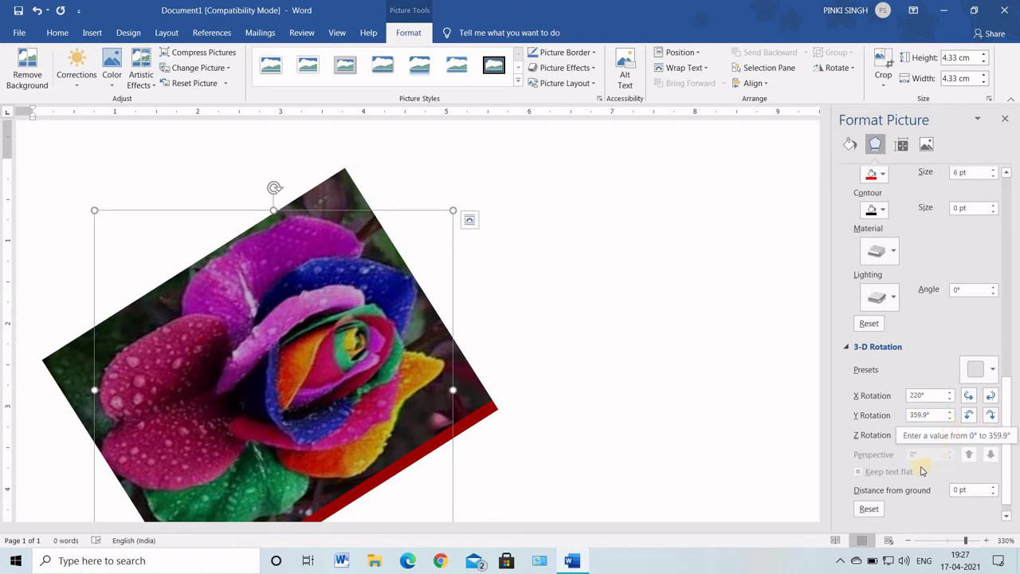
click(950, 418)
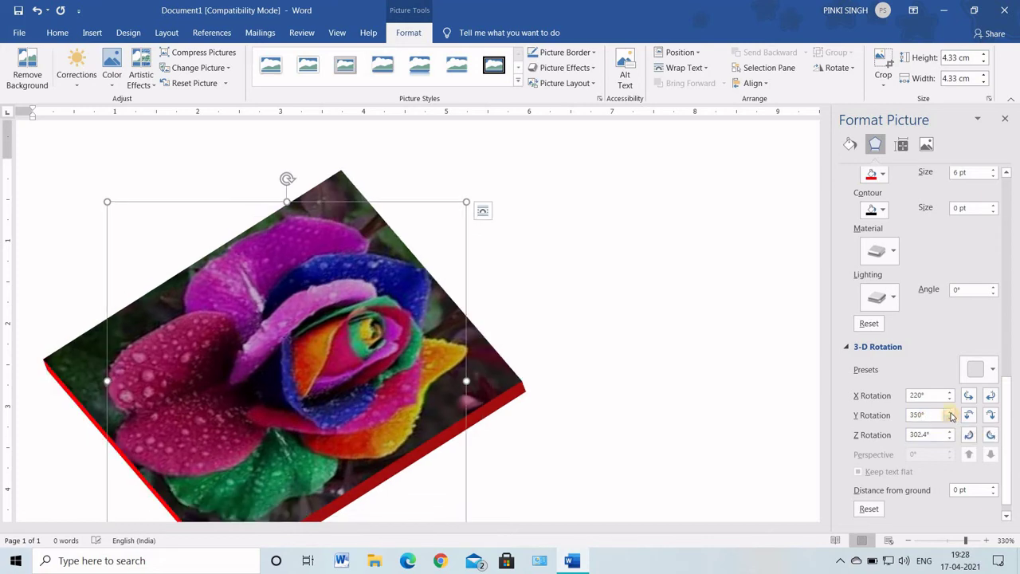
click(950, 412)
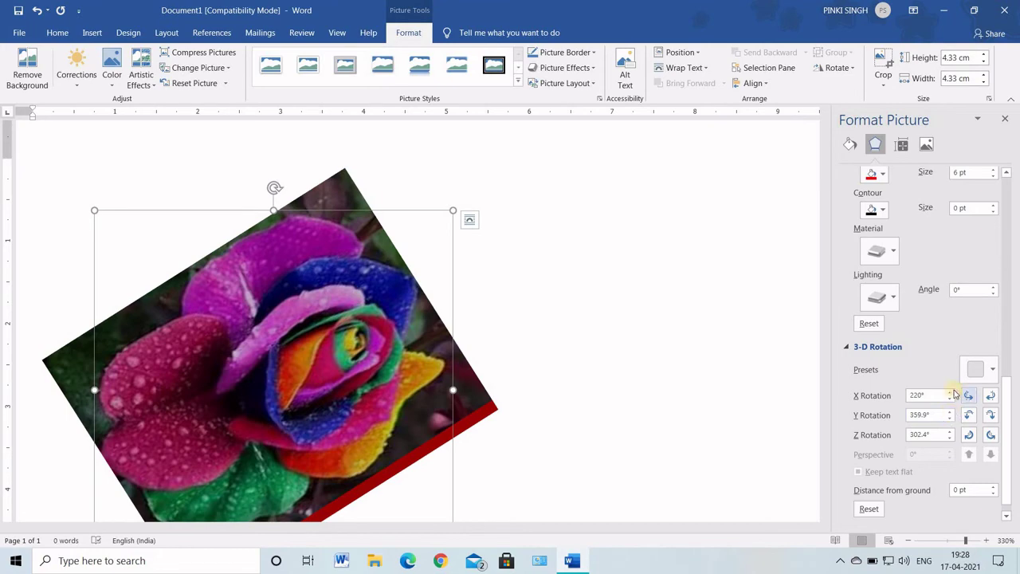
click(952, 393)
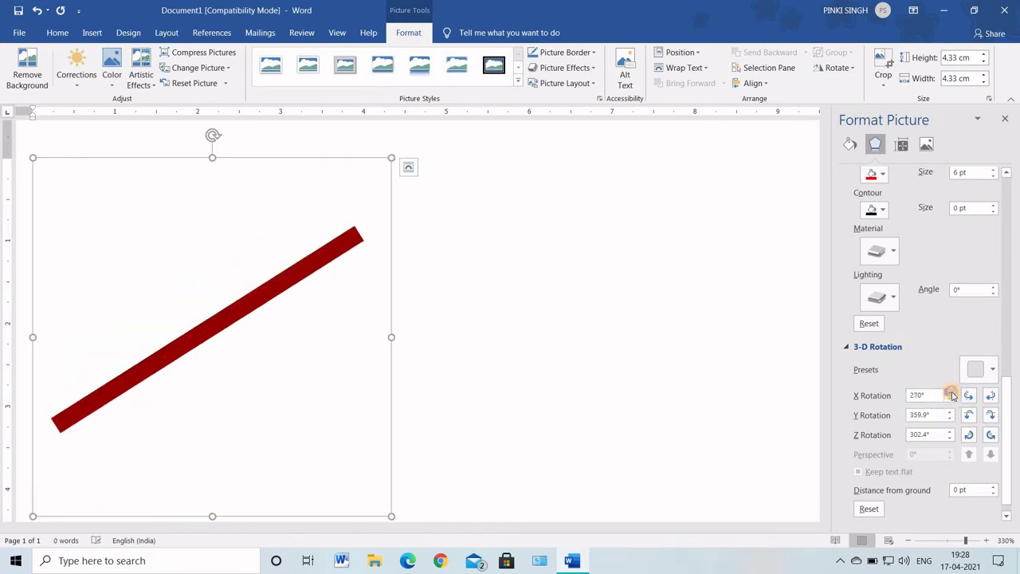
click(953, 394)
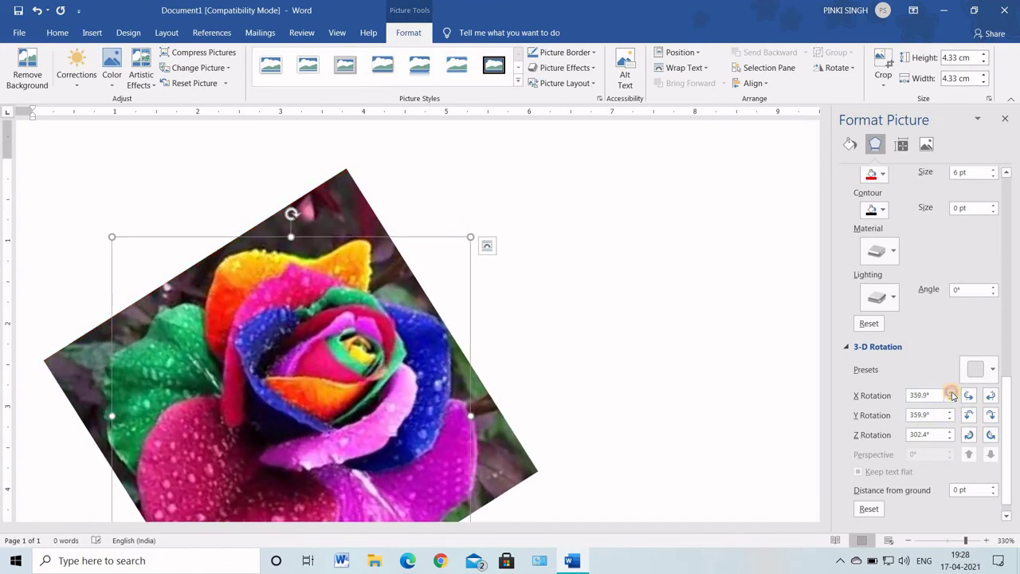
Adjust the picture's 3-D rotation to X 300°, Y 310° and Z 359.9°
click(952, 434)
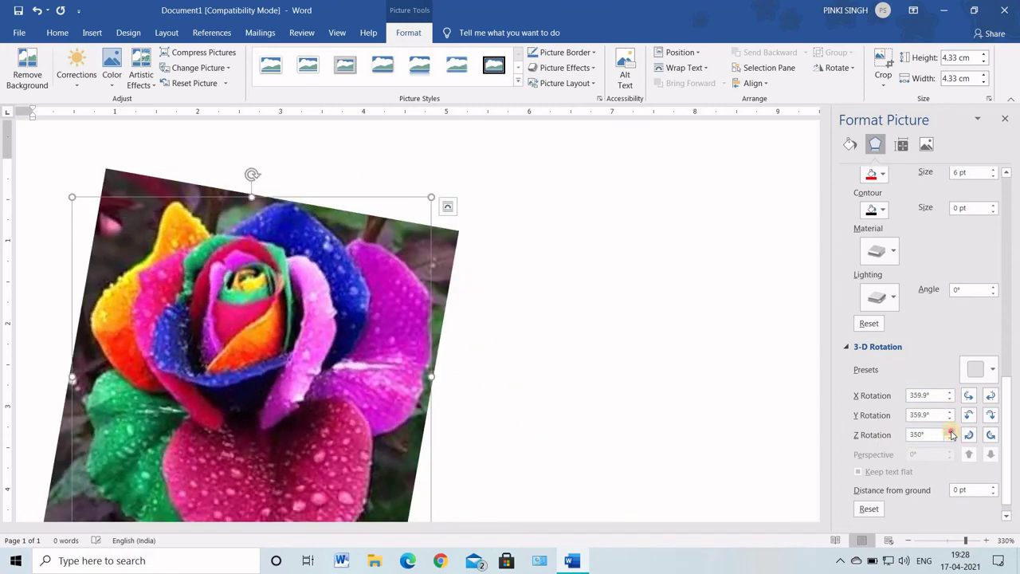
click(951, 439)
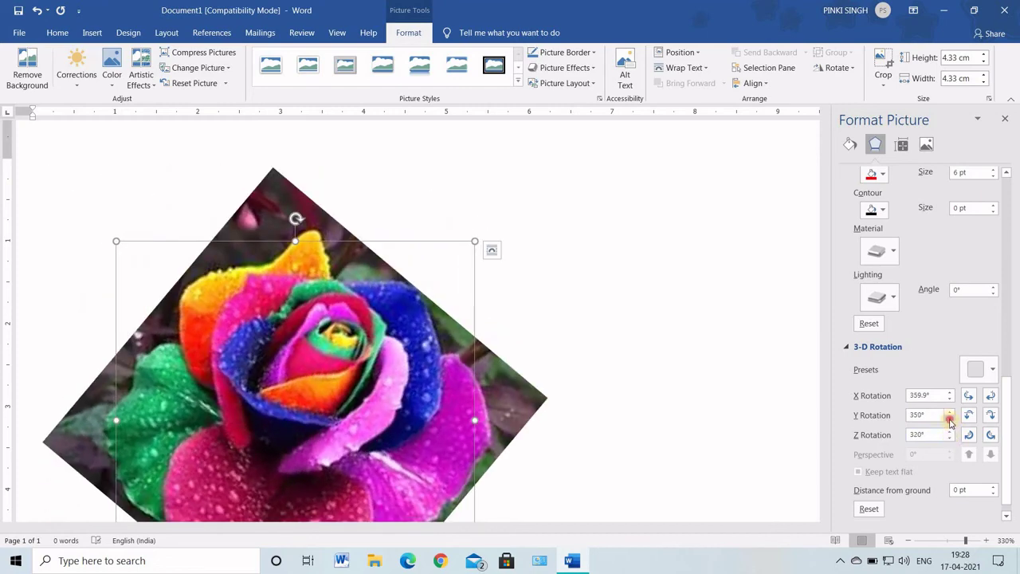
click(950, 422)
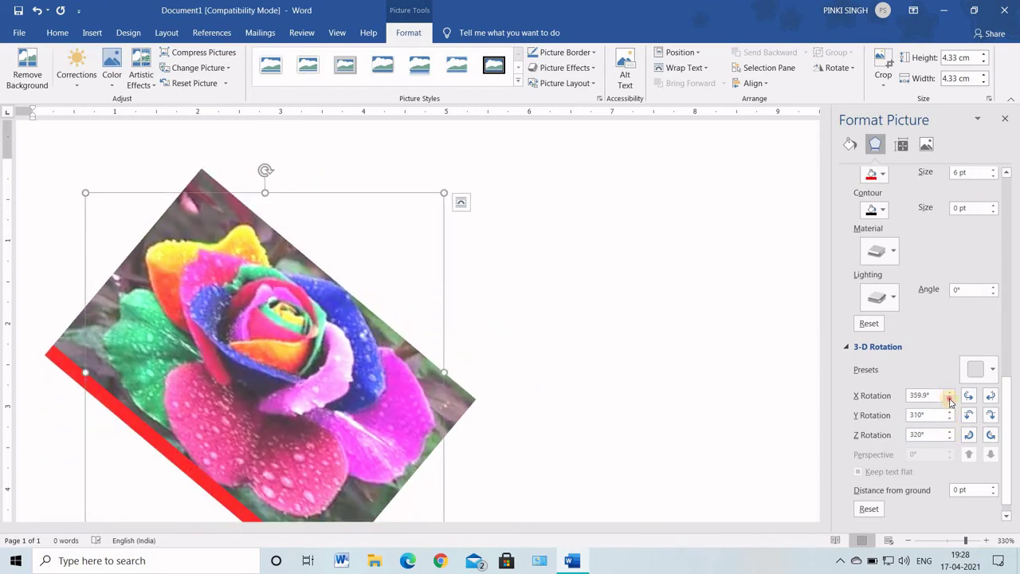
click(950, 400)
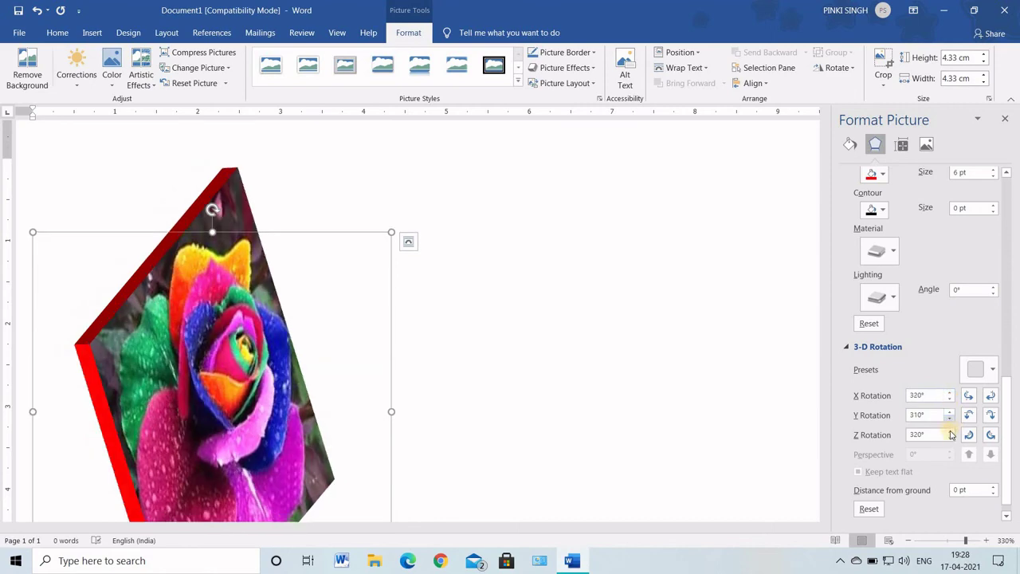
click(950, 436)
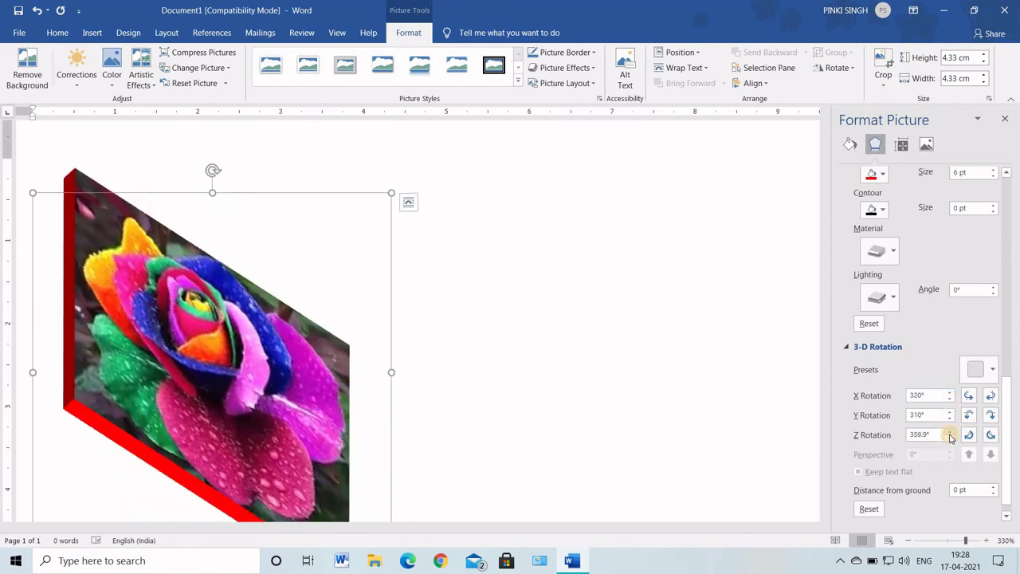
click(950, 400)
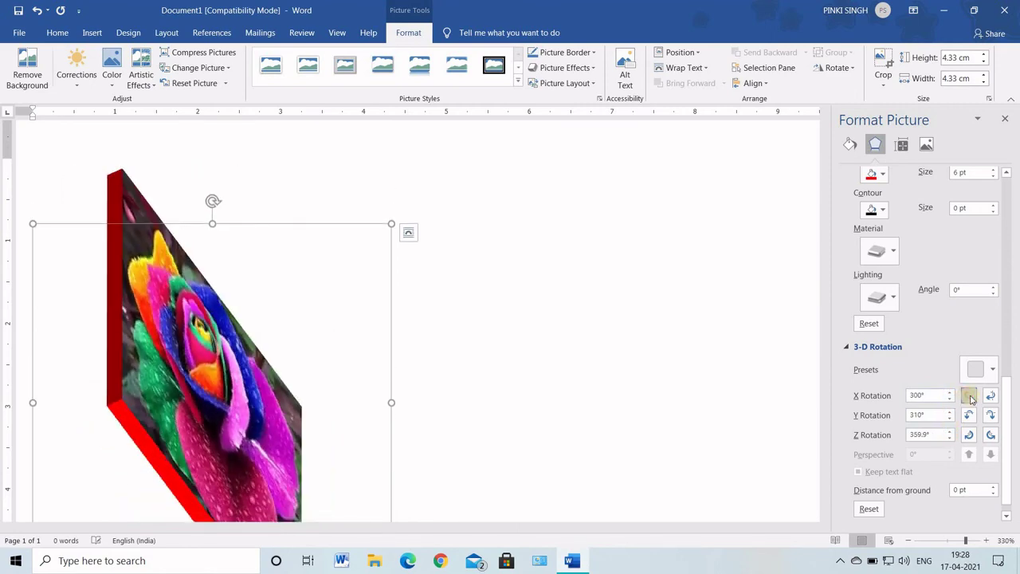
Nudge the picture left and then right in small steps to an X rotation of 322.6°
click(970, 398)
click(993, 399)
click(993, 398)
click(993, 398)
click(993, 399)
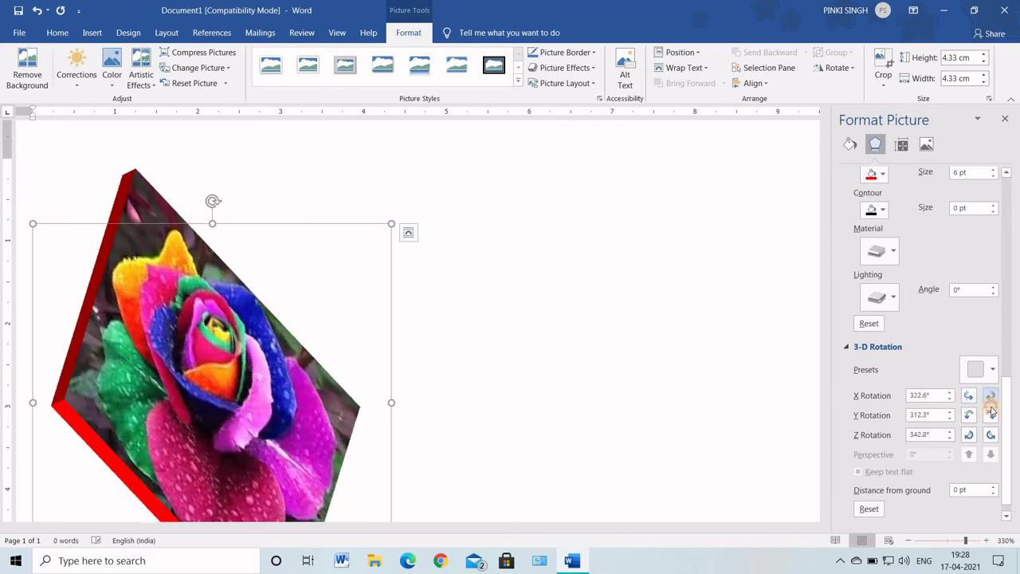
Nudge the picture's tilt to a Y rotation of 299.3°, and spin it to a Z rotation of 348.5°
click(992, 412)
click(992, 413)
click(991, 437)
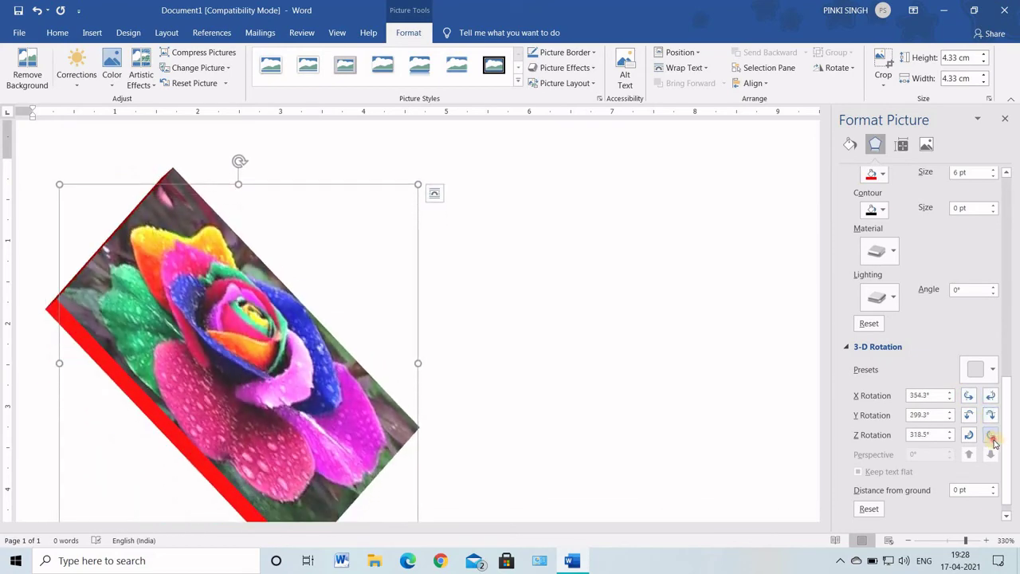
click(992, 436)
click(992, 436)
click(992, 436)
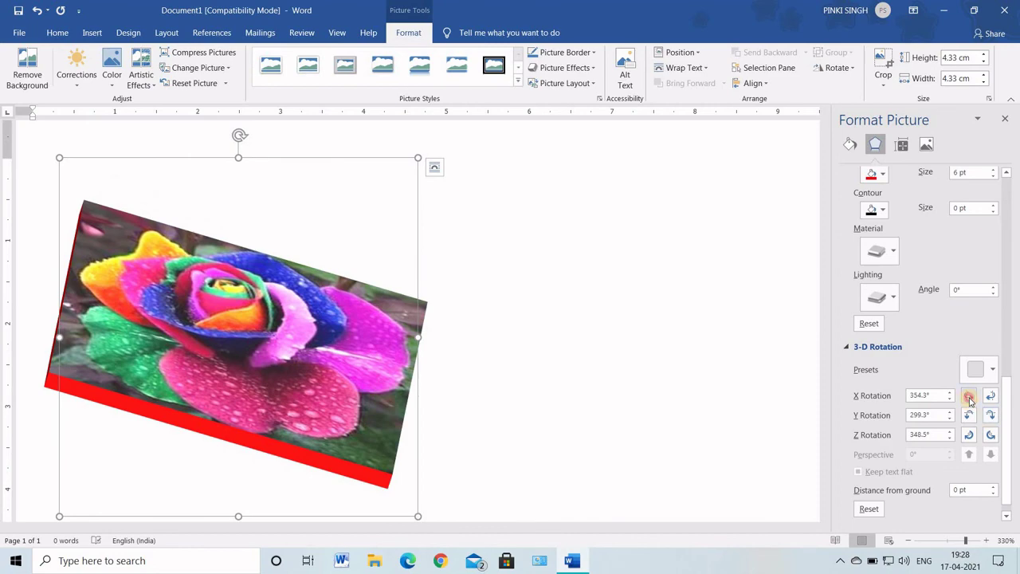
Nudge the picture sideways in small steps until the rotation is X 27.1°, Y 308.2° and Z 320.9°
click(969, 396)
click(988, 396)
click(988, 396)
click(988, 396)
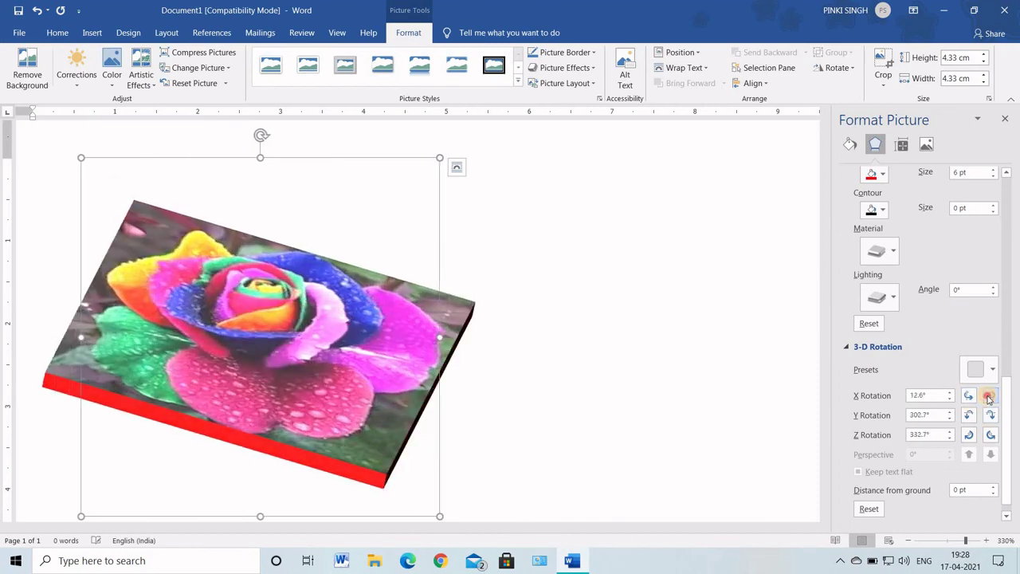
click(989, 396)
click(988, 396)
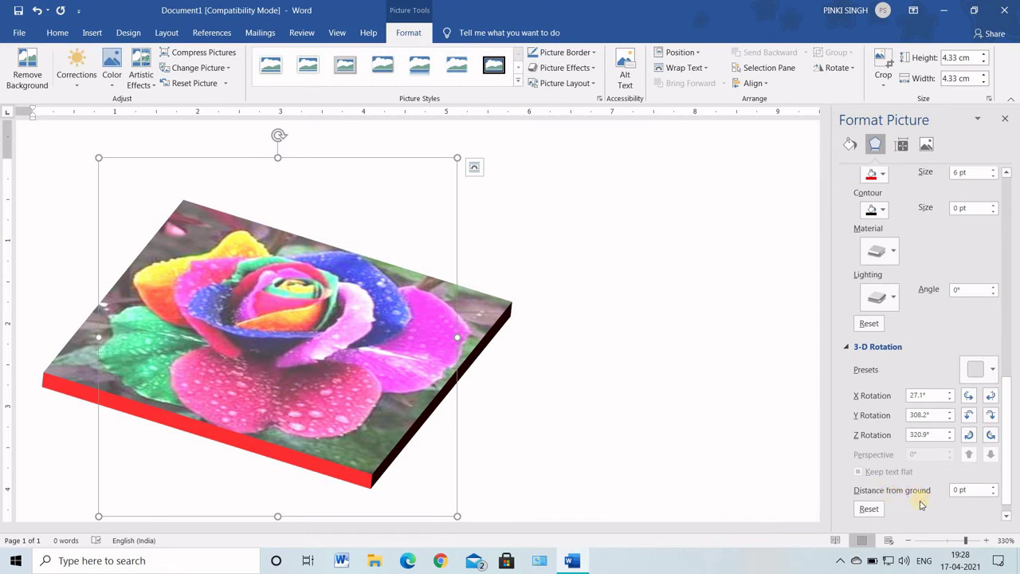
Raise the rose picture's distance from ground to 26.5 pt
click(994, 485)
click(994, 485)
click(995, 485)
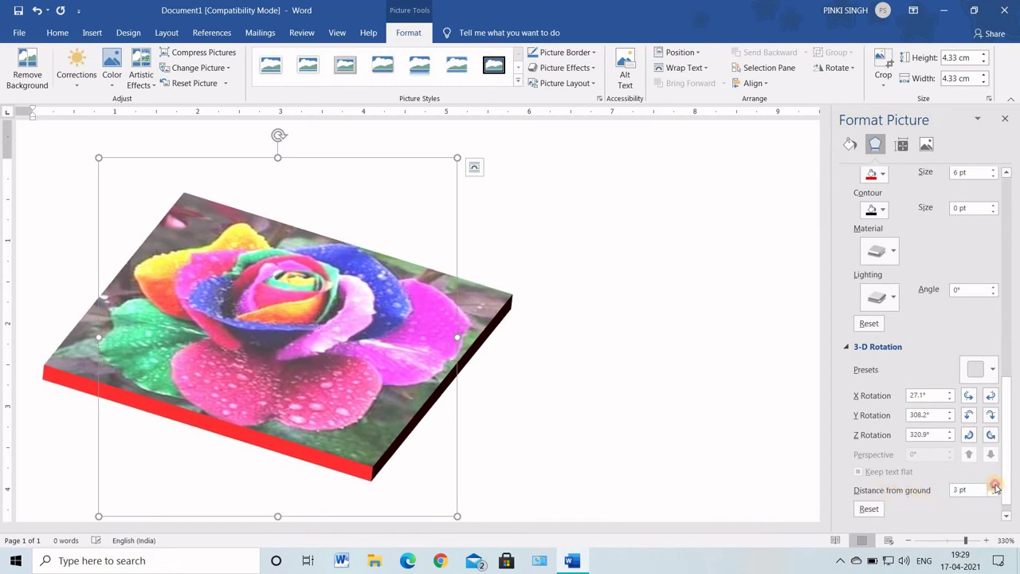
click(995, 485)
click(994, 486)
click(994, 486)
click(994, 485)
click(995, 485)
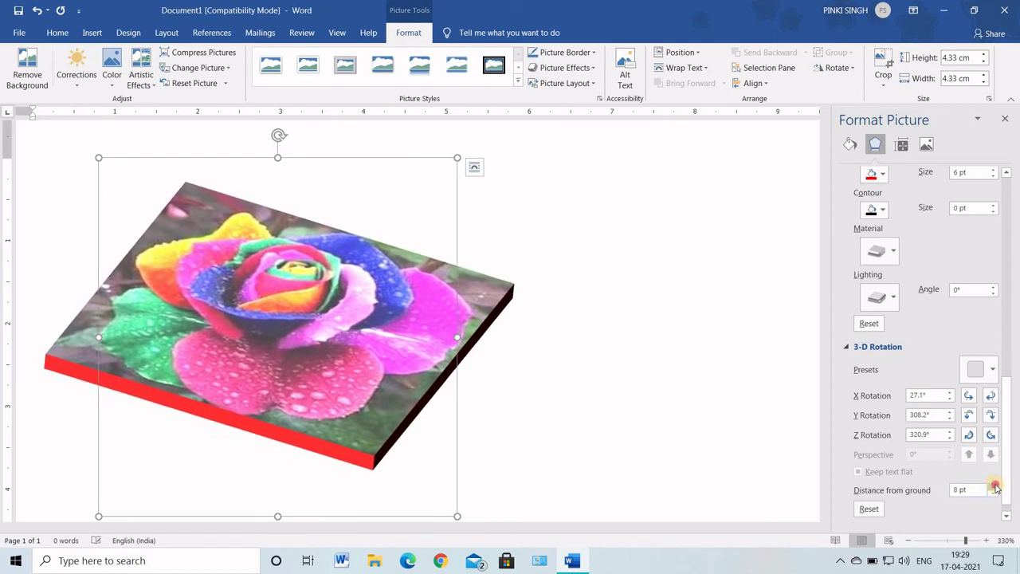
click(994, 485)
click(995, 485)
click(994, 486)
click(995, 485)
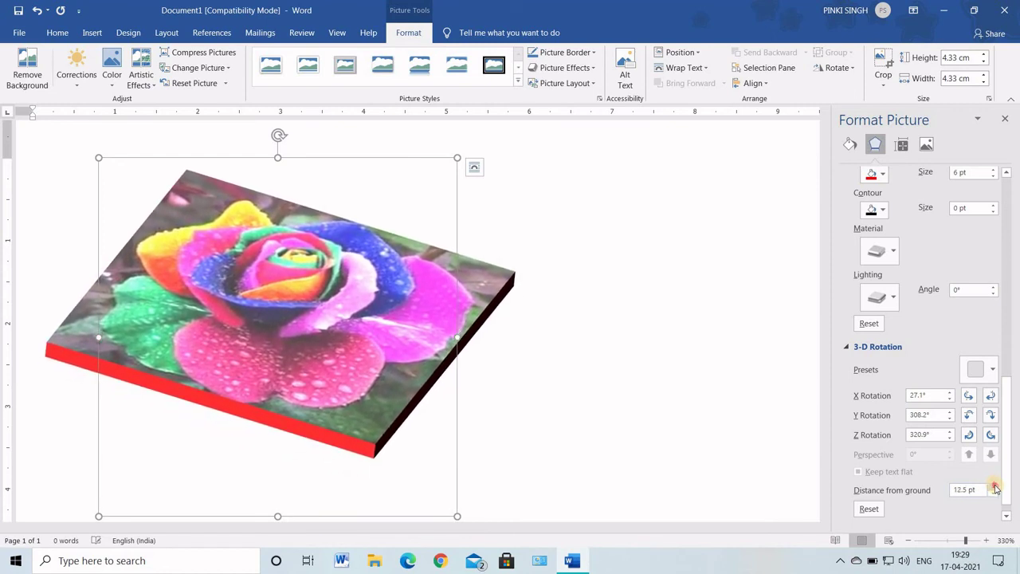
click(994, 485)
click(995, 485)
click(995, 486)
click(994, 485)
click(995, 485)
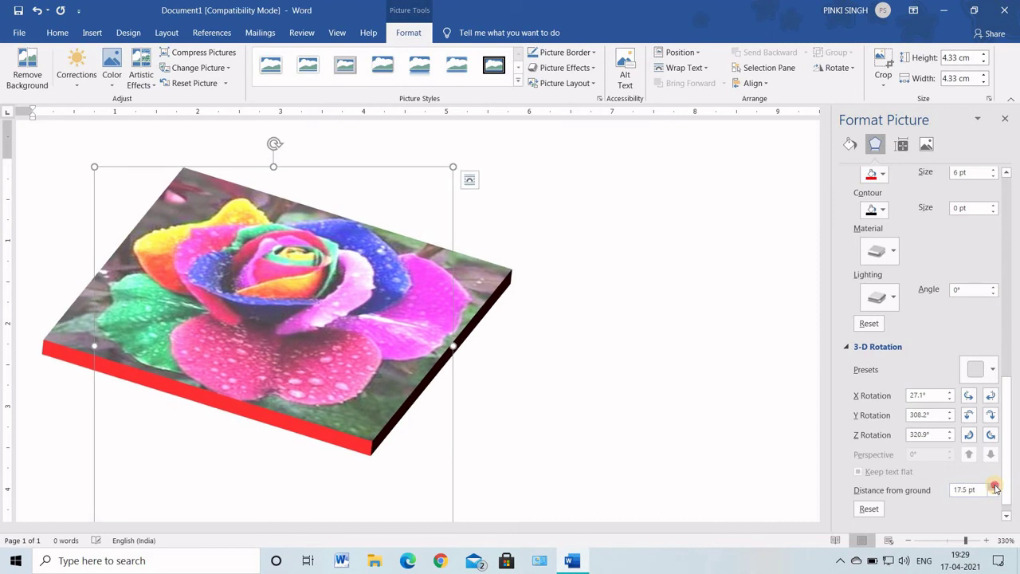
click(994, 485)
click(995, 485)
click(995, 485)
click(994, 485)
click(994, 486)
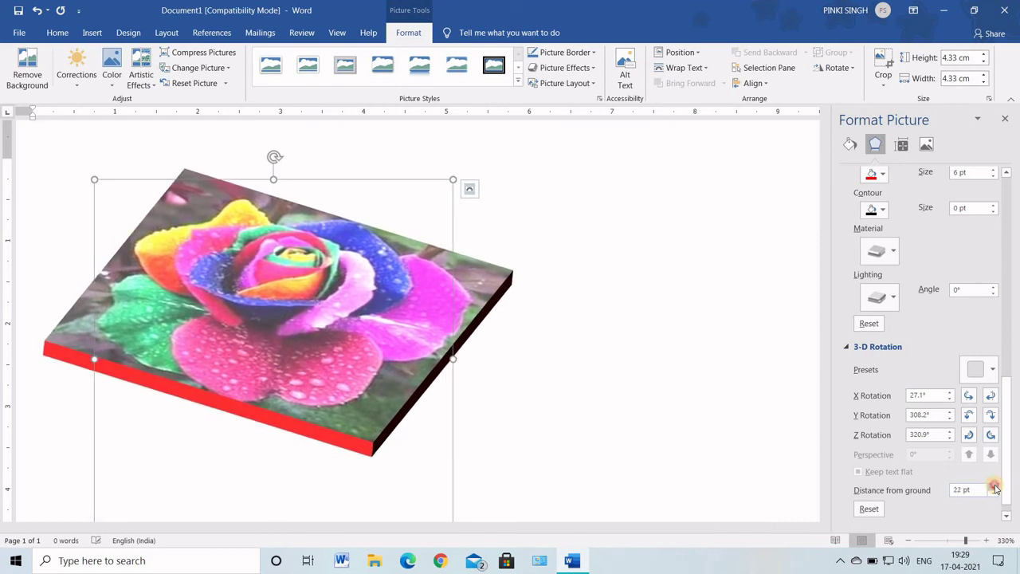
click(995, 485)
click(995, 485)
click(995, 485)
click(995, 486)
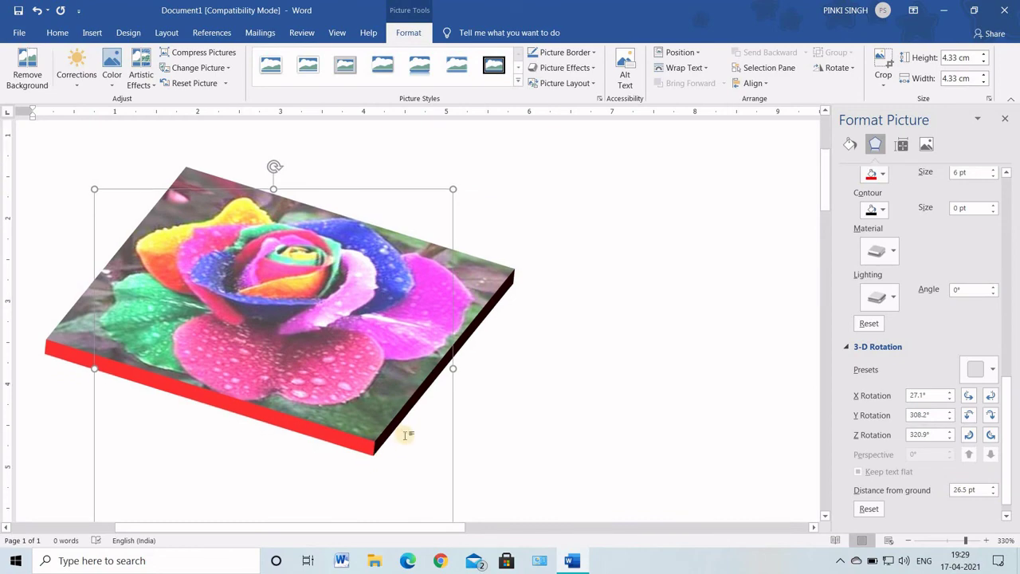
Check the picture's lower edge and increase its distance from ground to 28.5 pt
scroll(405, 433, down, 4)
scroll(406, 434, up, 1)
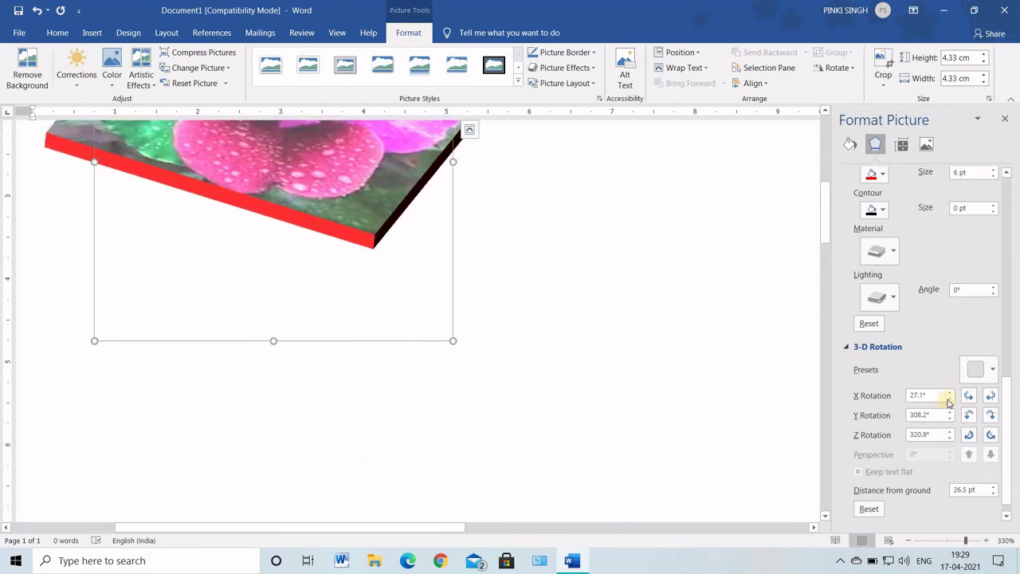
click(996, 486)
click(995, 487)
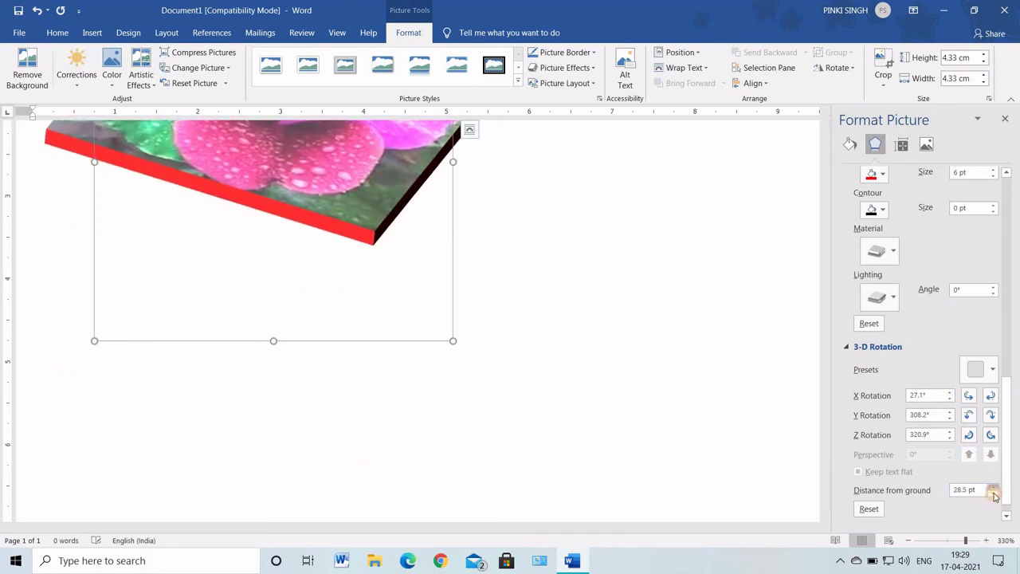
click(995, 487)
Lower the rose picture's distance from ground to 10.5 pt
click(993, 494)
click(994, 494)
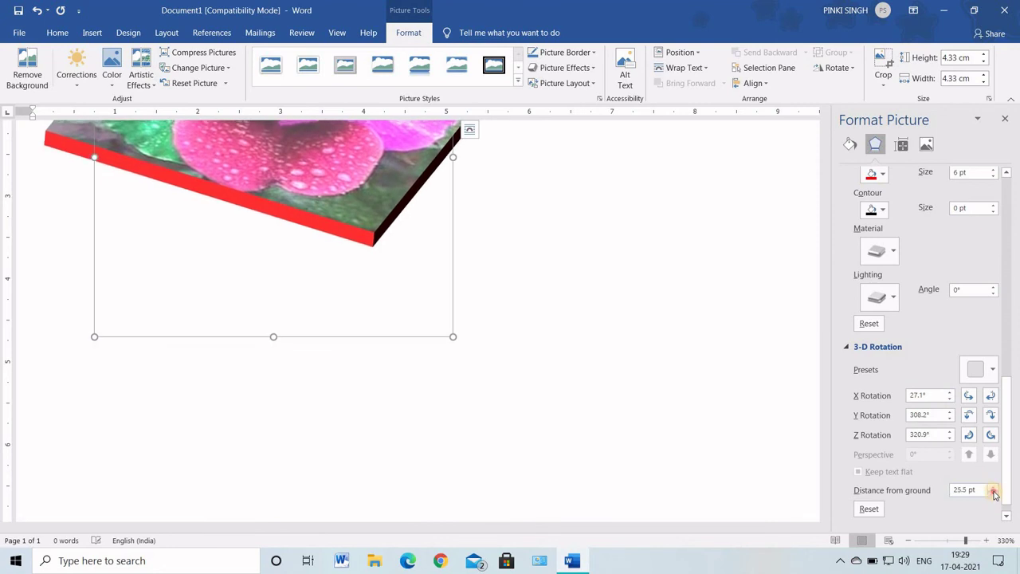
click(994, 494)
click(994, 494)
click(994, 494)
click(994, 494)
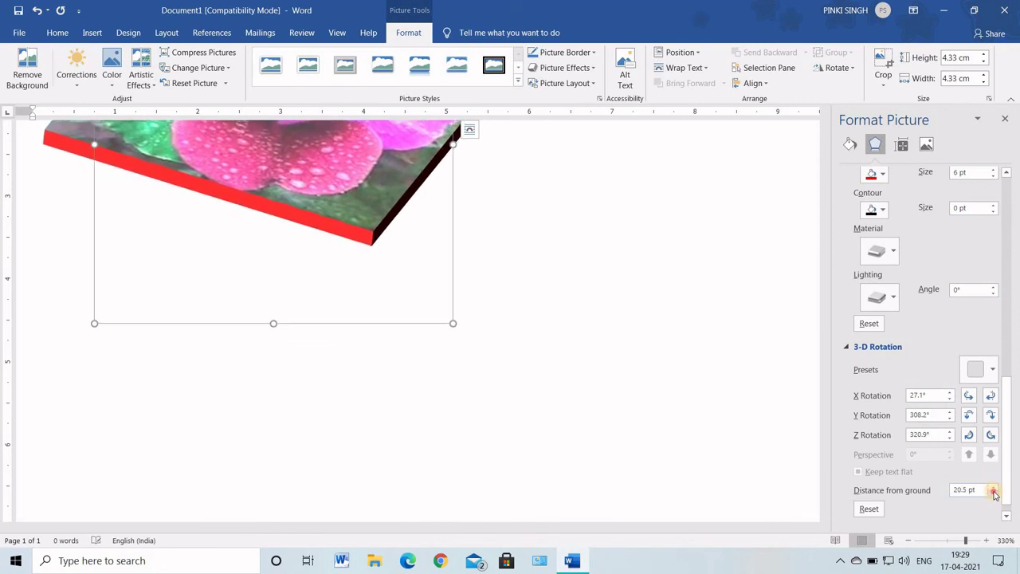
click(994, 495)
click(993, 494)
click(994, 494)
click(994, 494)
click(994, 495)
click(994, 494)
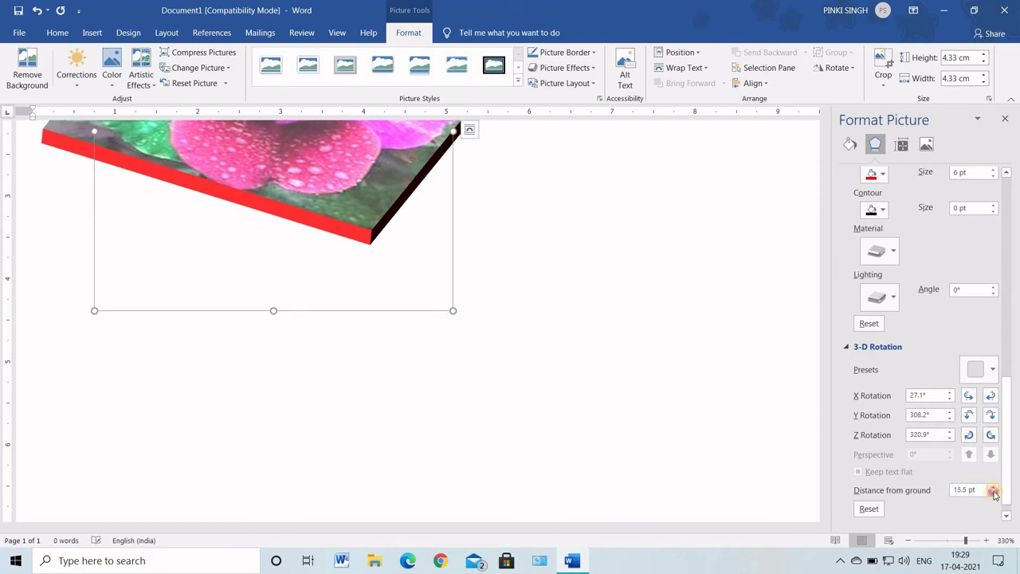
click(994, 494)
click(994, 494)
click(994, 494)
click(994, 494)
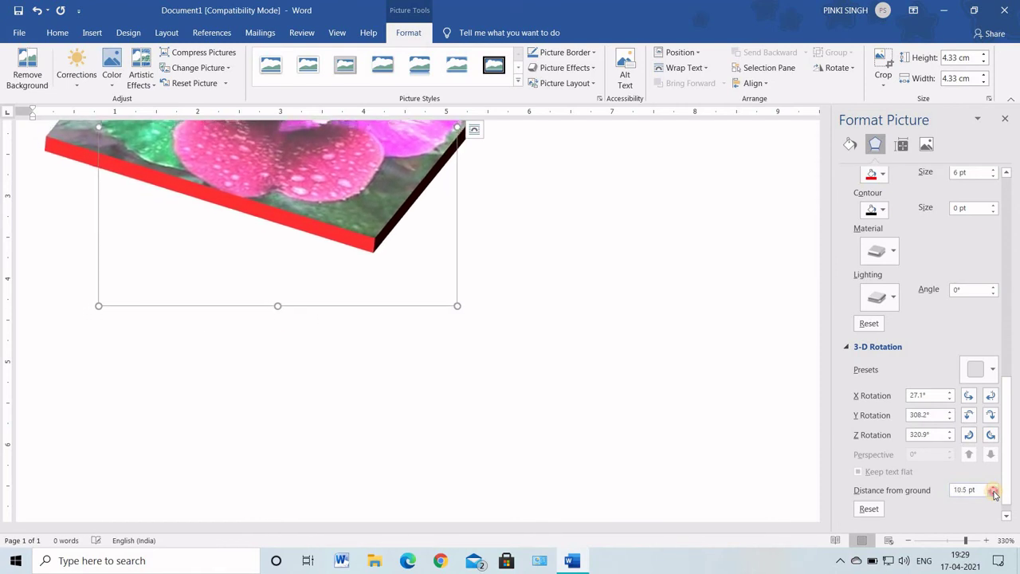
Fine-tune the picture's distance from ground to 13 pt and check the whole rotated picture
click(994, 495)
click(994, 494)
click(993, 486)
click(993, 487)
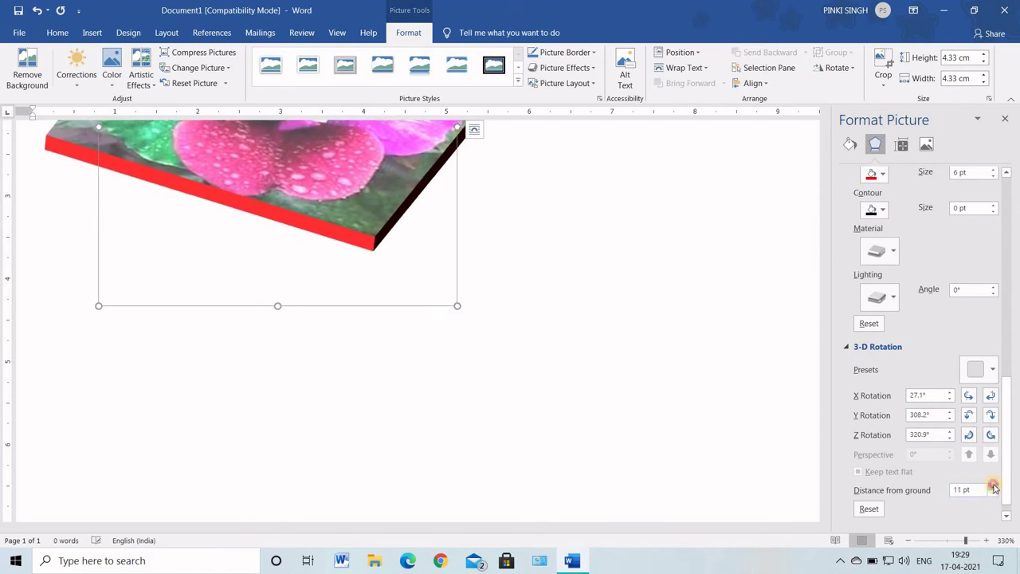
click(994, 486)
click(994, 486)
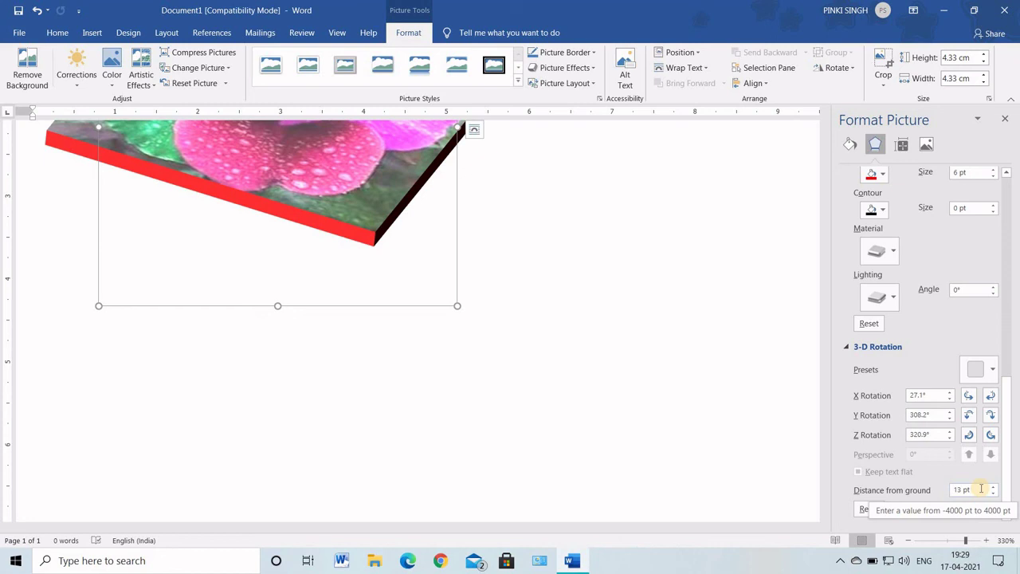
scroll(606, 413, up, 5)
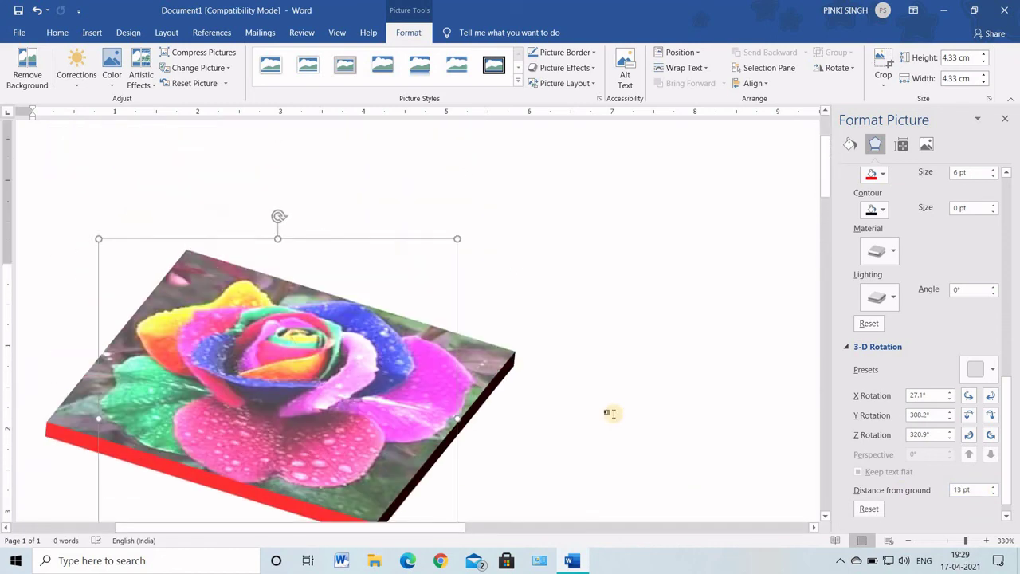
scroll(611, 413, down, 4)
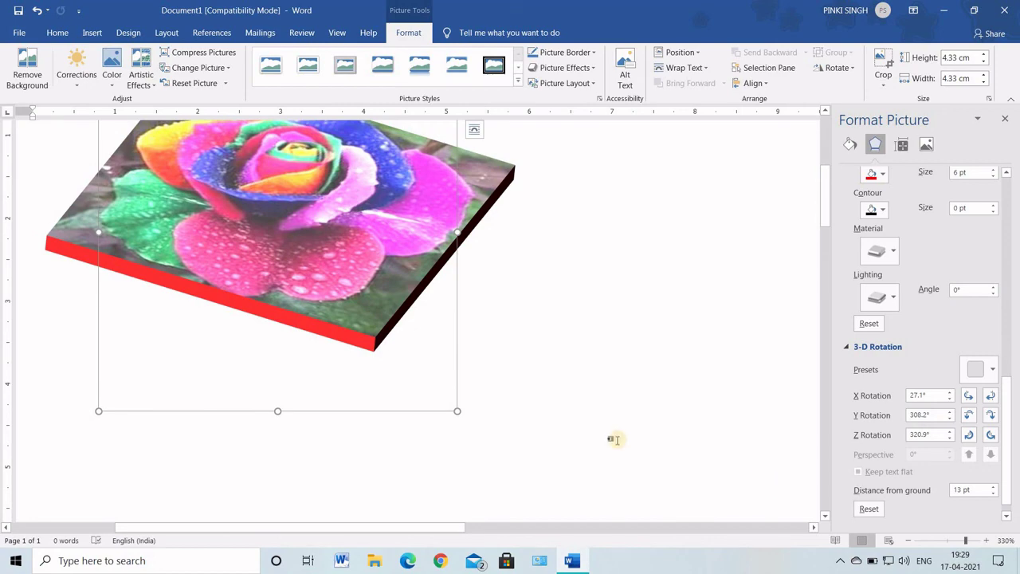
scroll(623, 434, up, 5)
scroll(623, 434, down, 3)
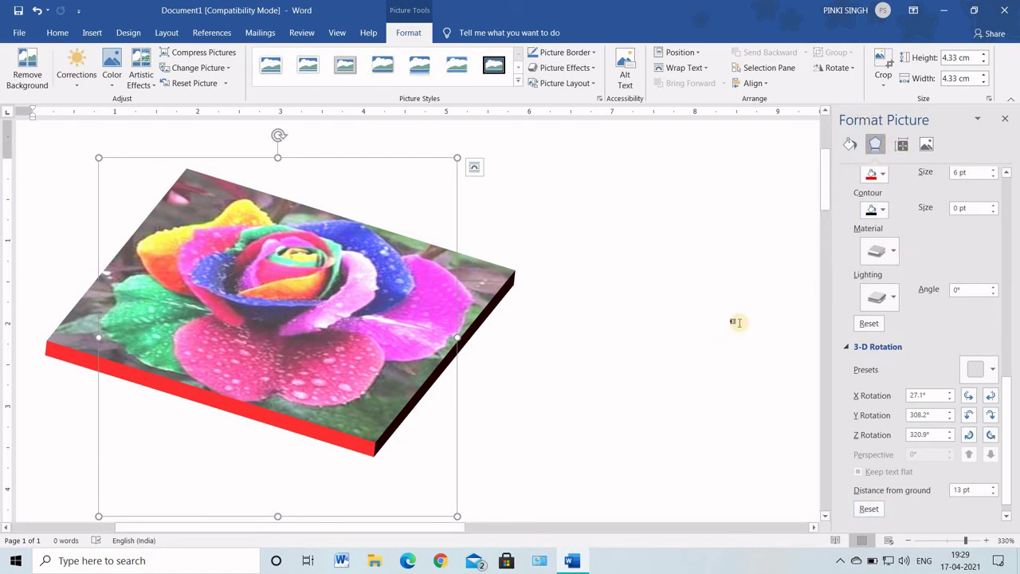
Preview the No Rotation preset of the 3-D rotation effects on the rose picture
click(590, 68)
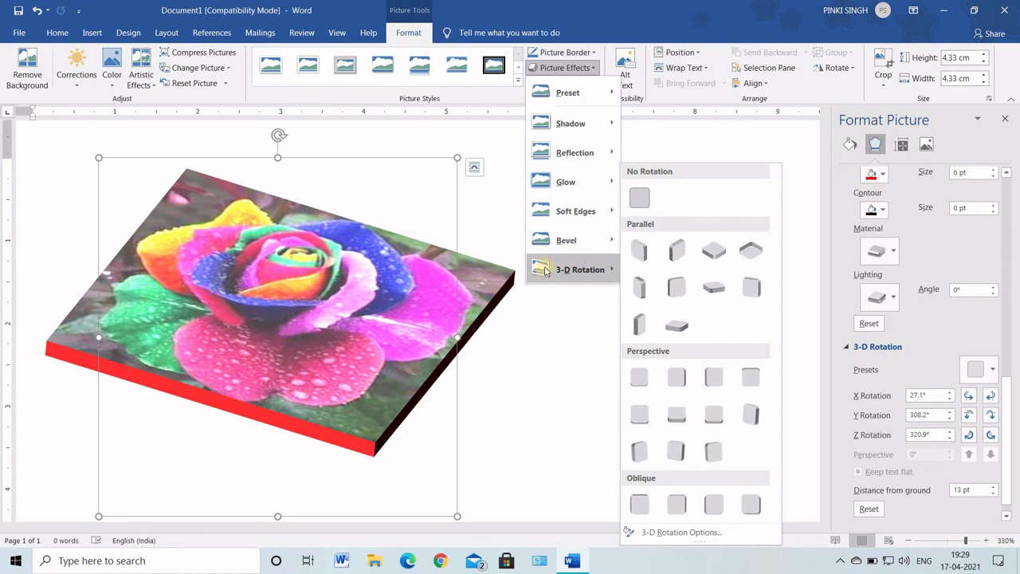
mouse_move(611, 184)
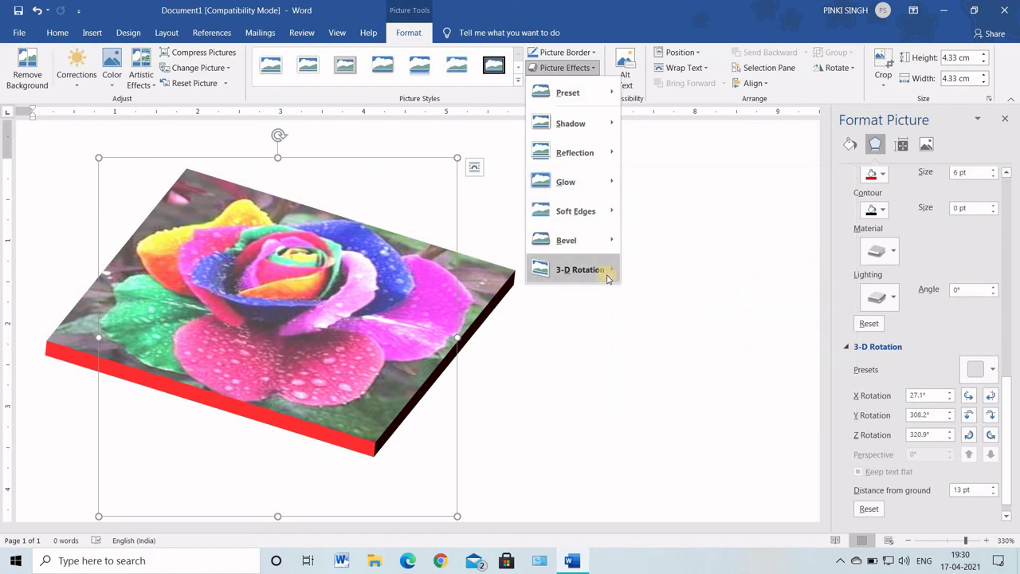
mouse_move(608, 273)
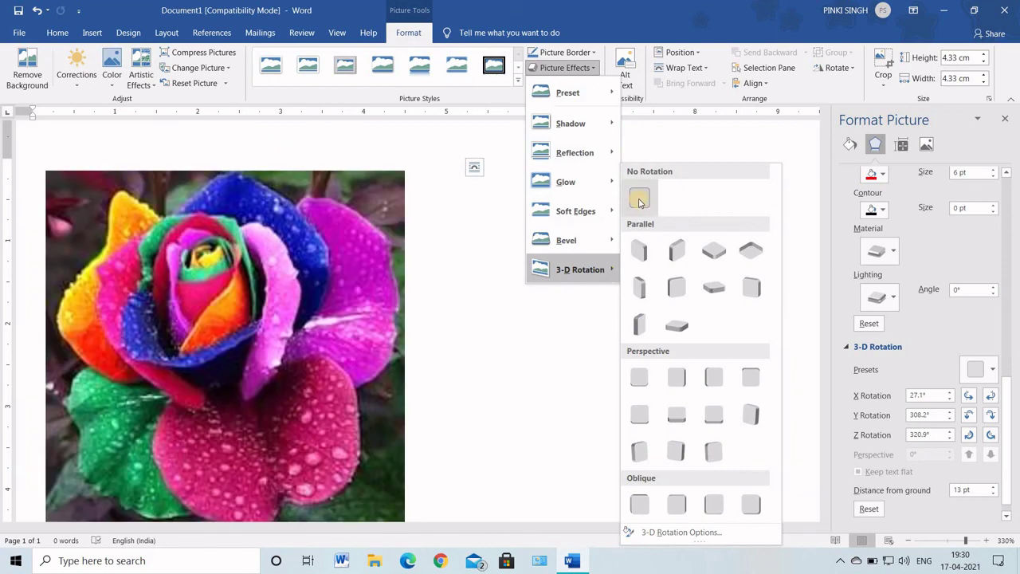